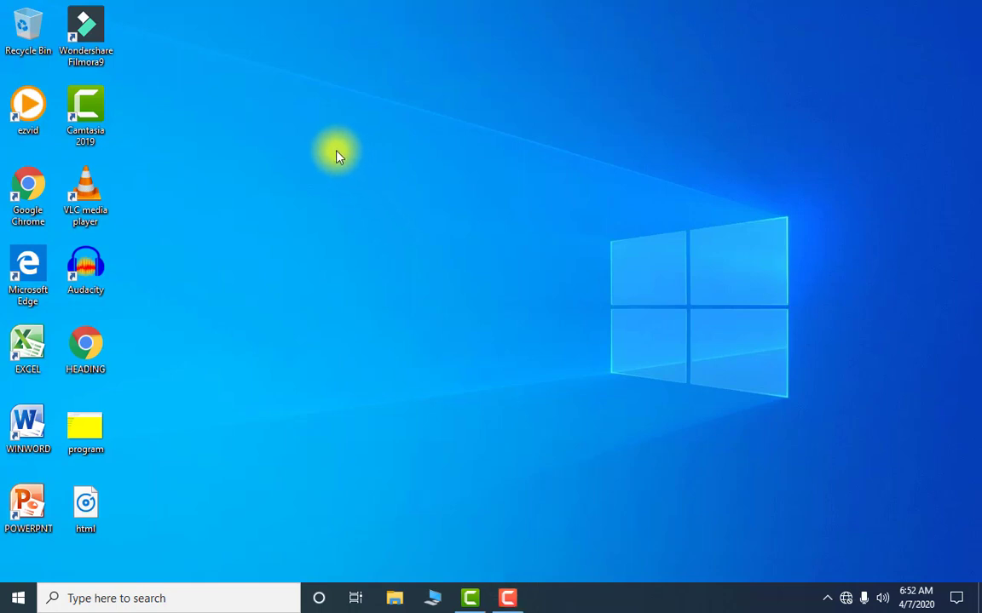
Start Microsoft Word and fill the blank document with sample paragraphs using the =rand() function.
double_click(25, 429)
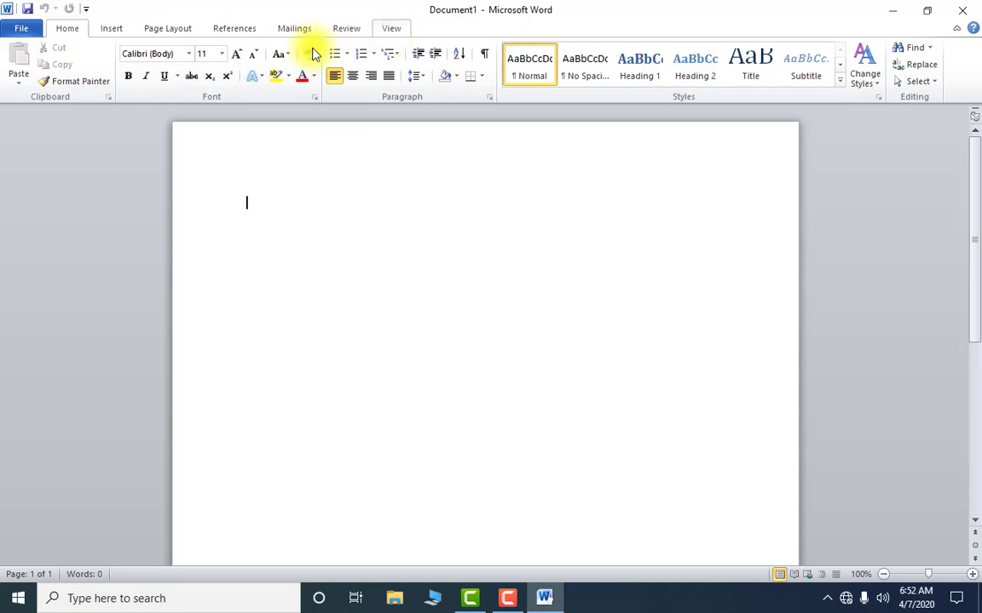
left_click(30, 31)
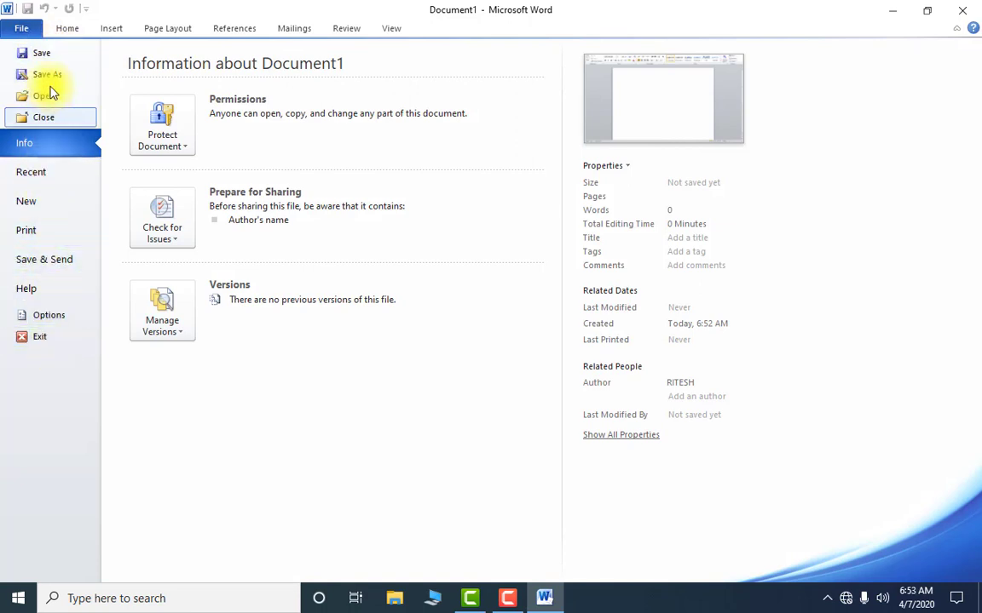
left_click(62, 31)
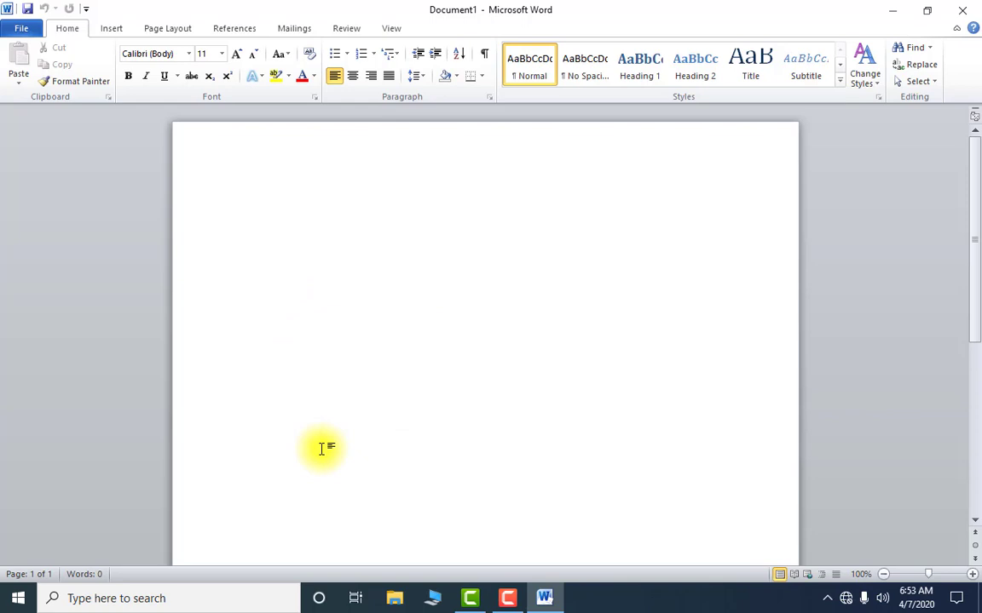
type("=rand(")
key("Return")
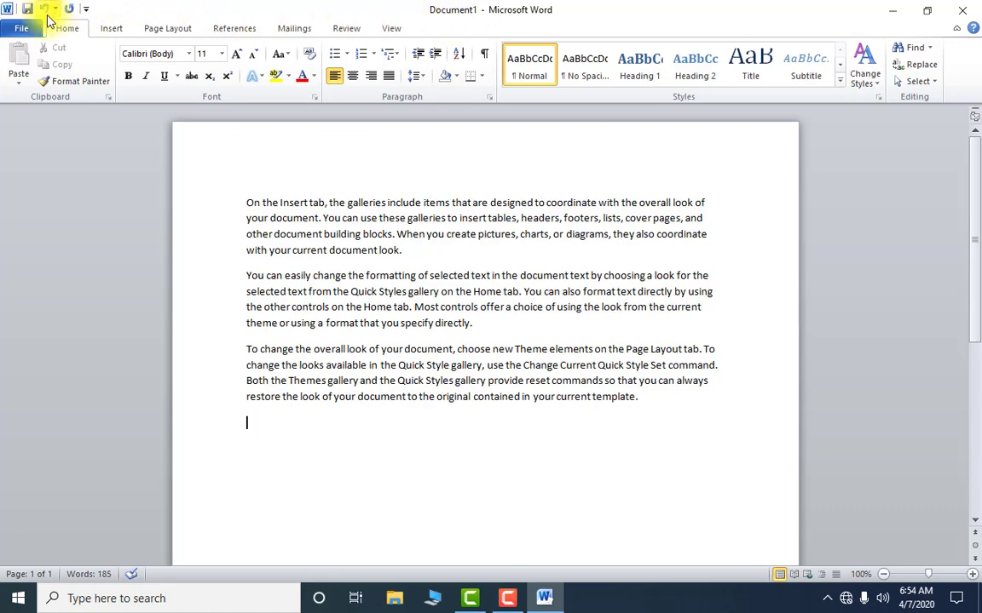
left_click(24, 28)
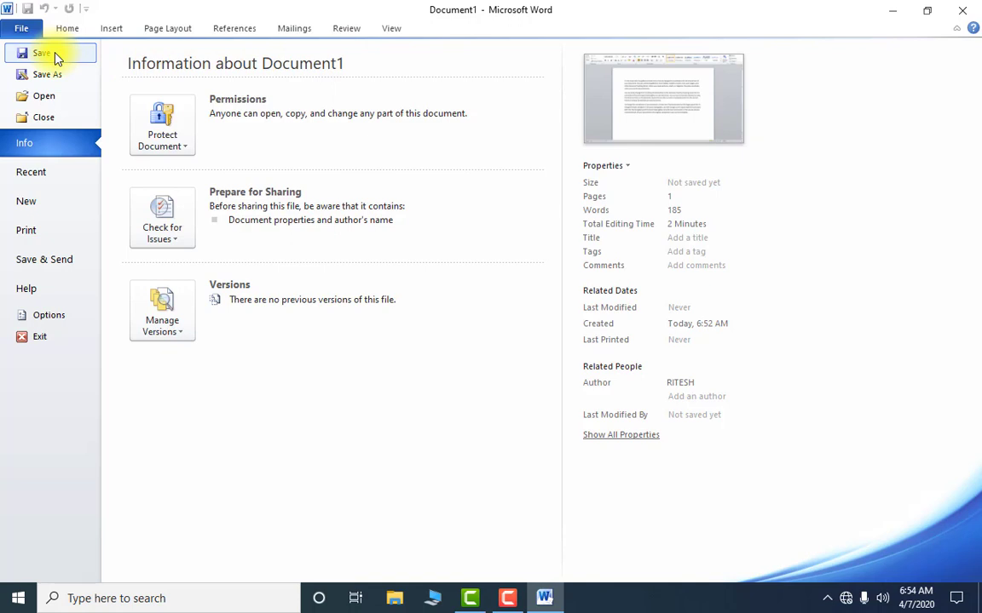
left_click(67, 28)
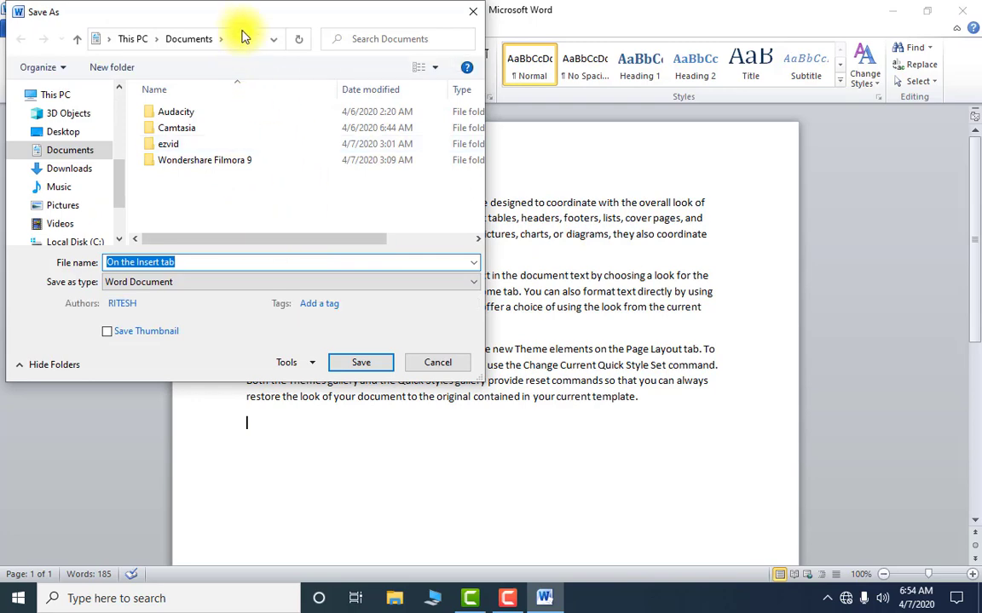
left_click_drag(248, 18, 264, 57)
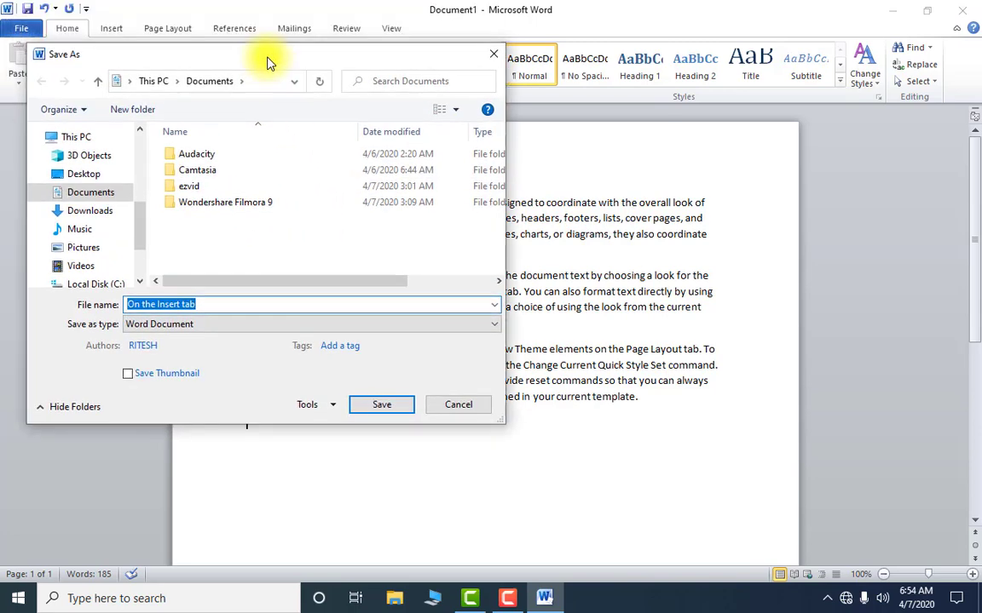
left_click(486, 57)
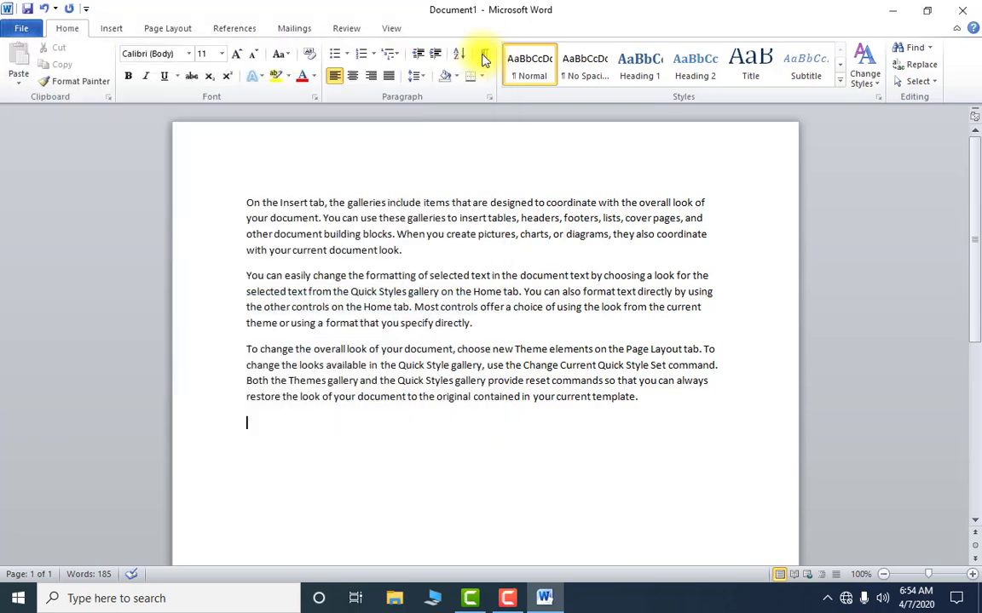
left_click(31, 34)
key("Escape")
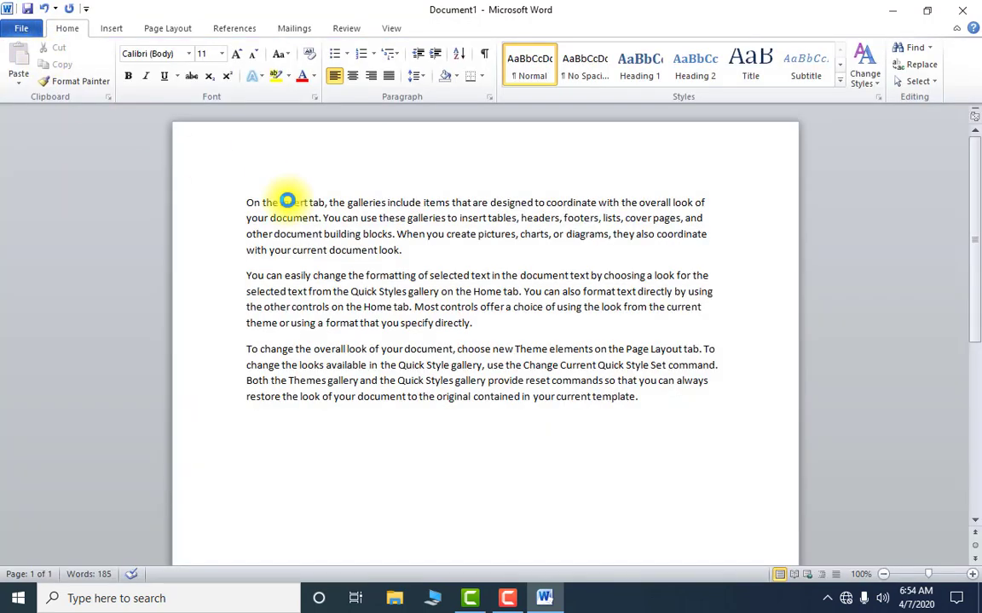
Start saving the document with Save As and replace the suggested file name with sam.
key("F12")
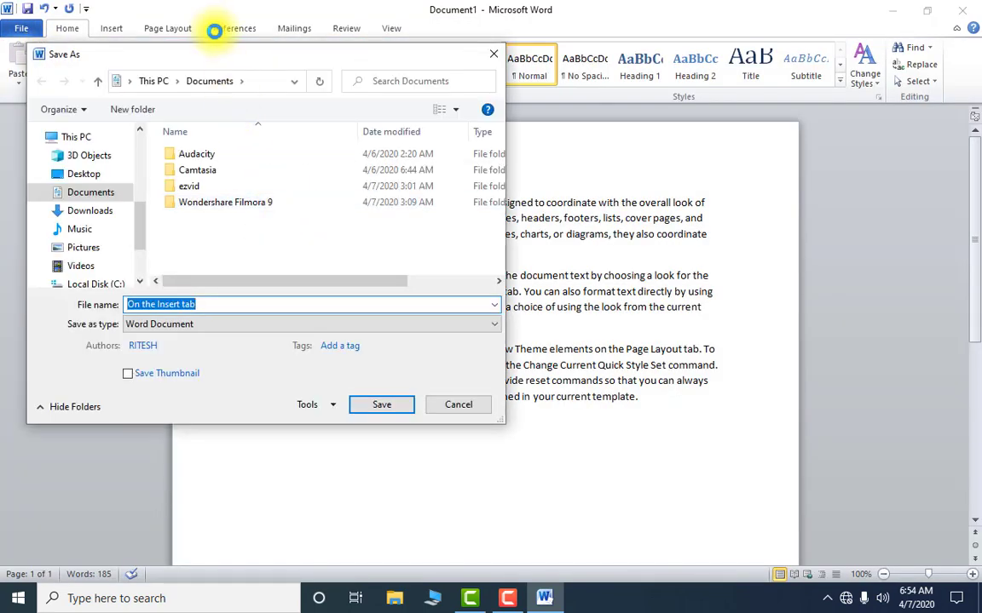
left_click_drag(239, 61, 311, 104)
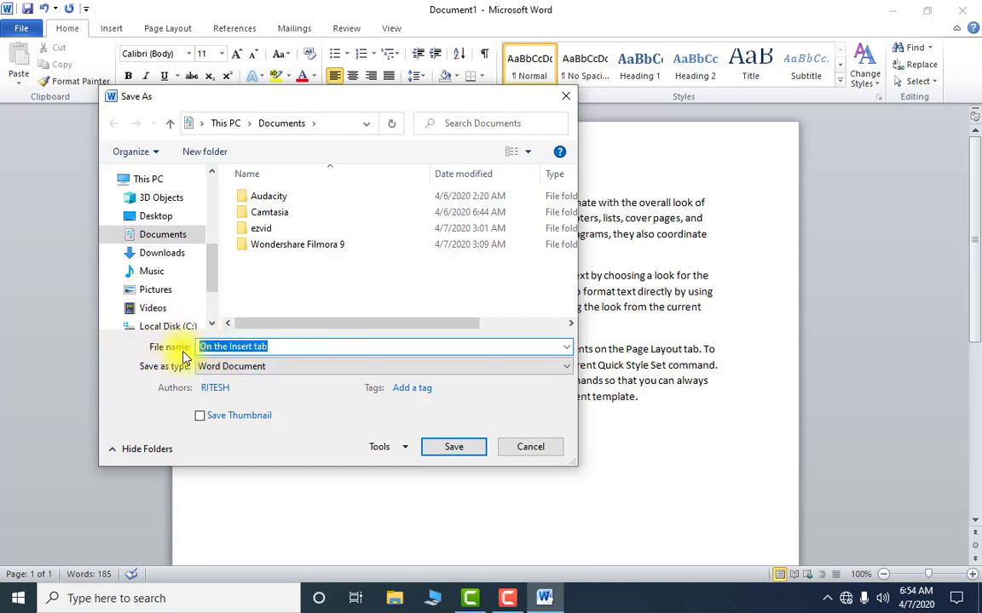
left_click(266, 349)
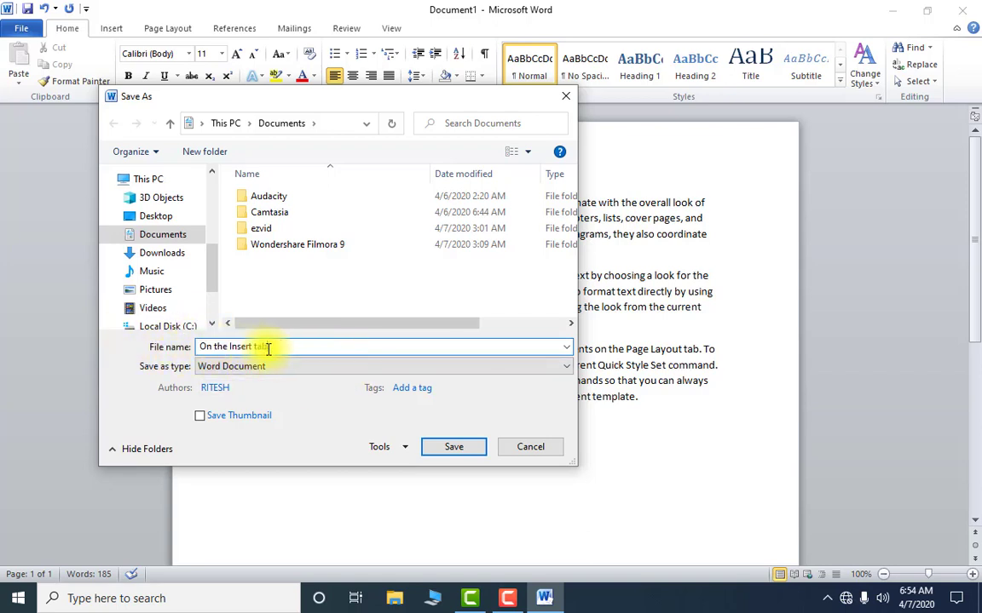
key("BackSpace")
key("BackSpace")
key("BackSpace")
key("BackSpace")
key("BackSpace")
key("BackSpace")
key("BackSpace")
key("BackSpace")
key("BackSpace")
key("BackSpace")
key("BackSpace")
key("BackSpace")
key("BackSpace")
key("BackSpace")
key("BackSpace")
key("BackSpace")
type("sam")
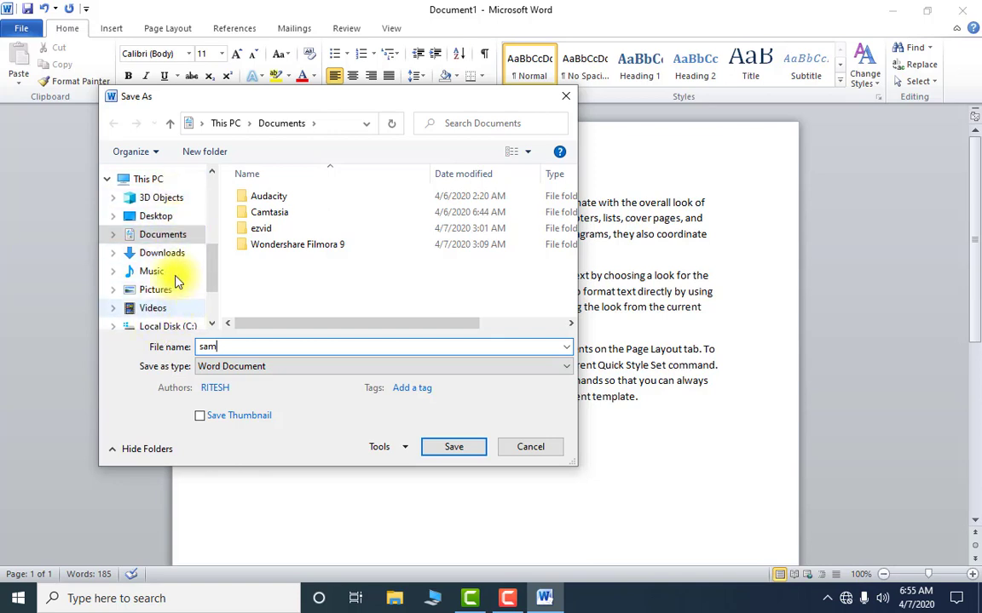
Create a folder named sameer on Local Disk (D:) and save the document inside it as a Word Document.
left_click(158, 220)
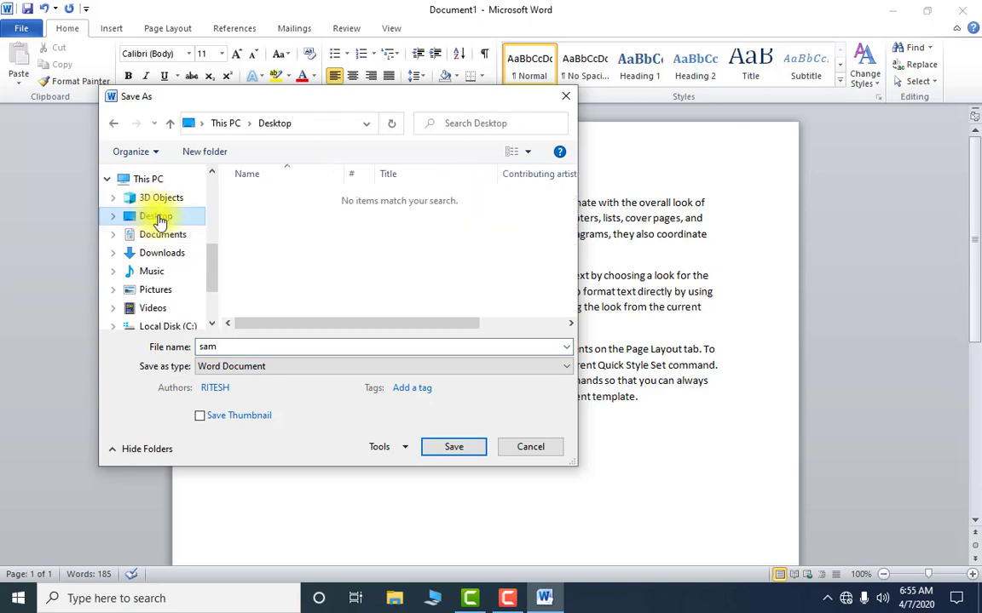
left_click_drag(212, 287, 213, 314)
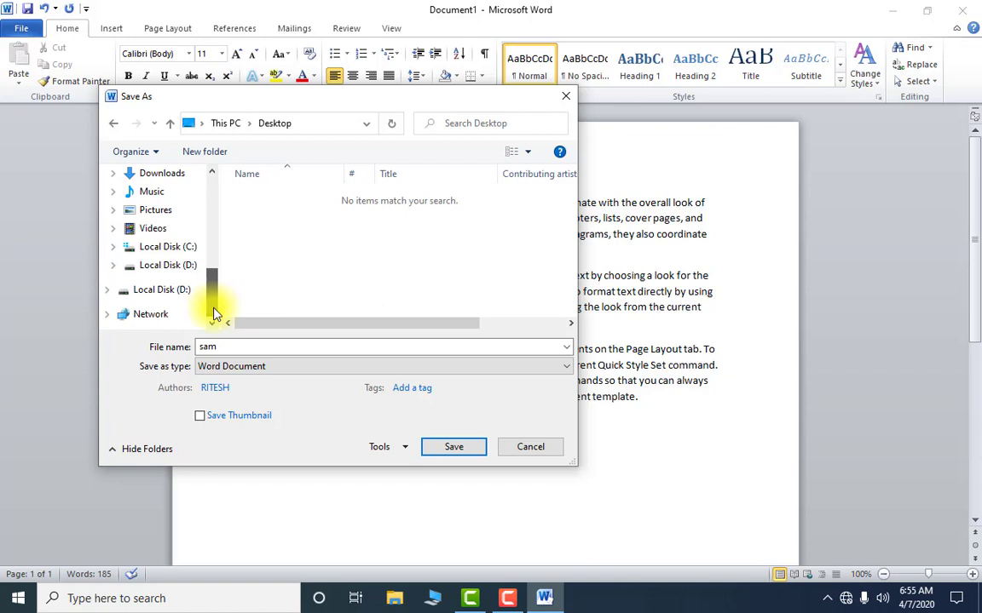
left_click(177, 272)
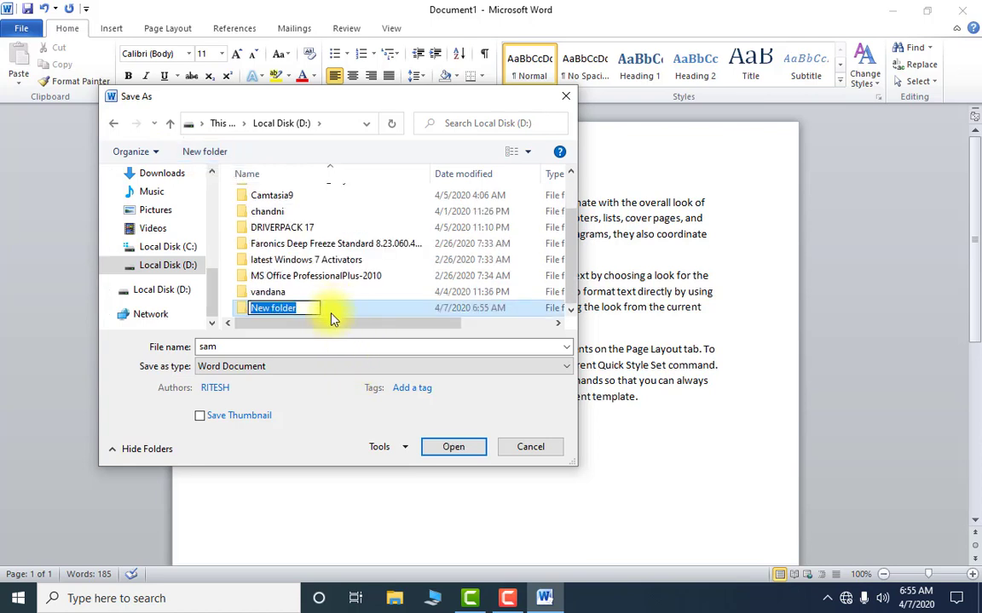
type("sameer")
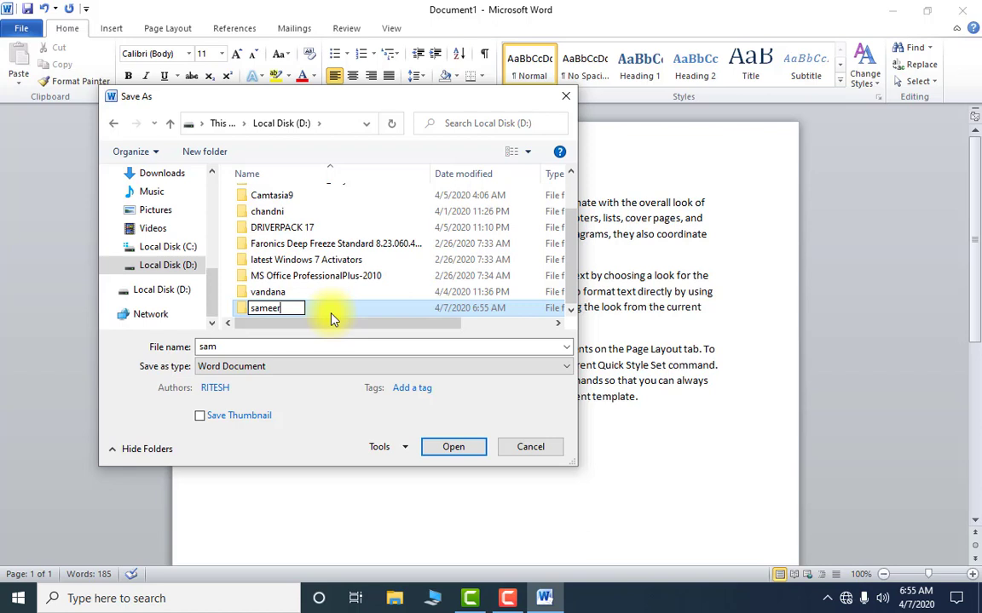
key("Return")
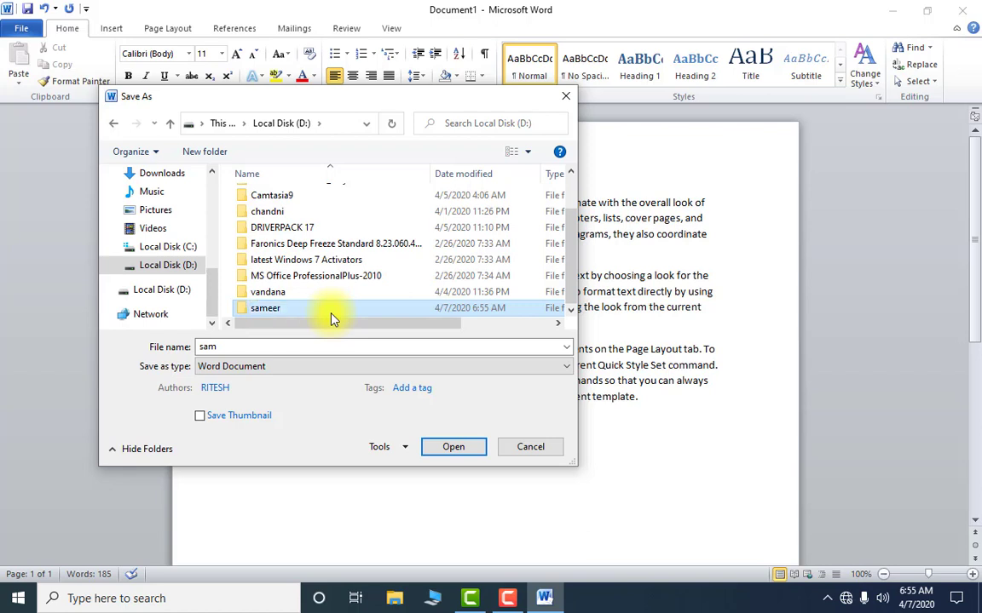
key("Return")
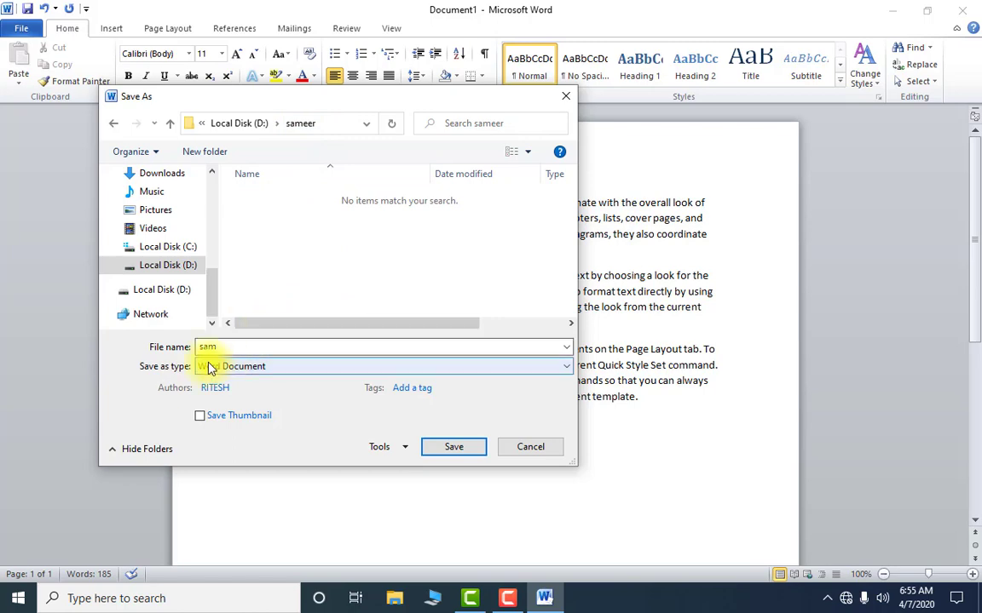
left_click(459, 449)
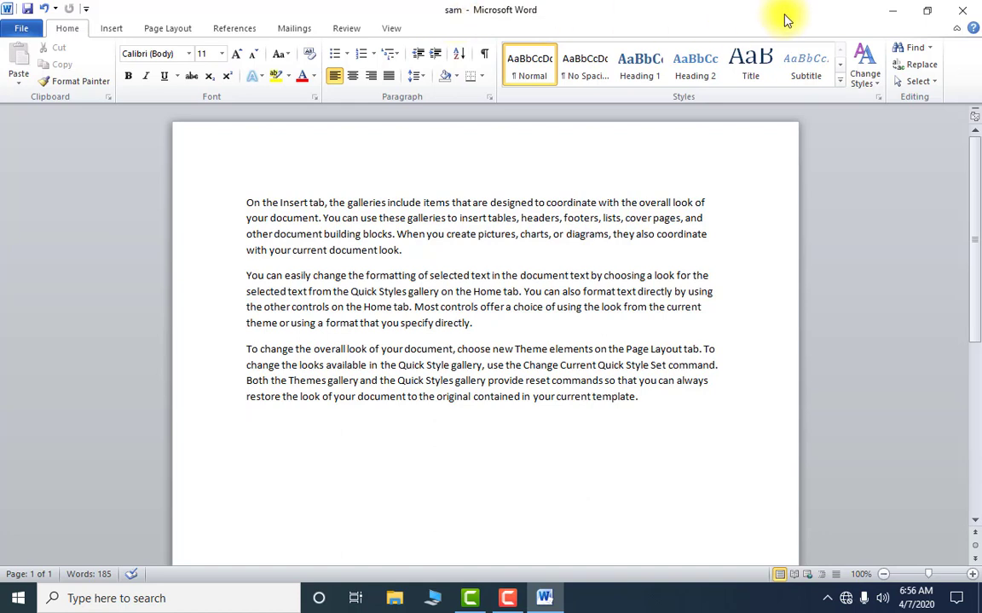
Close Word and start it again with a blank document.
left_click(961, 17)
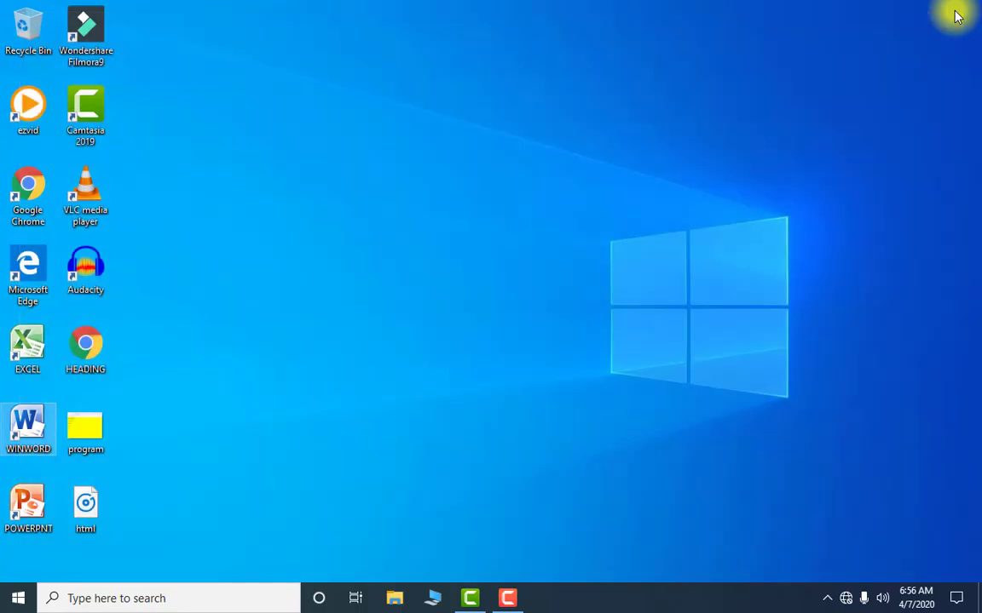
left_click(438, 268)
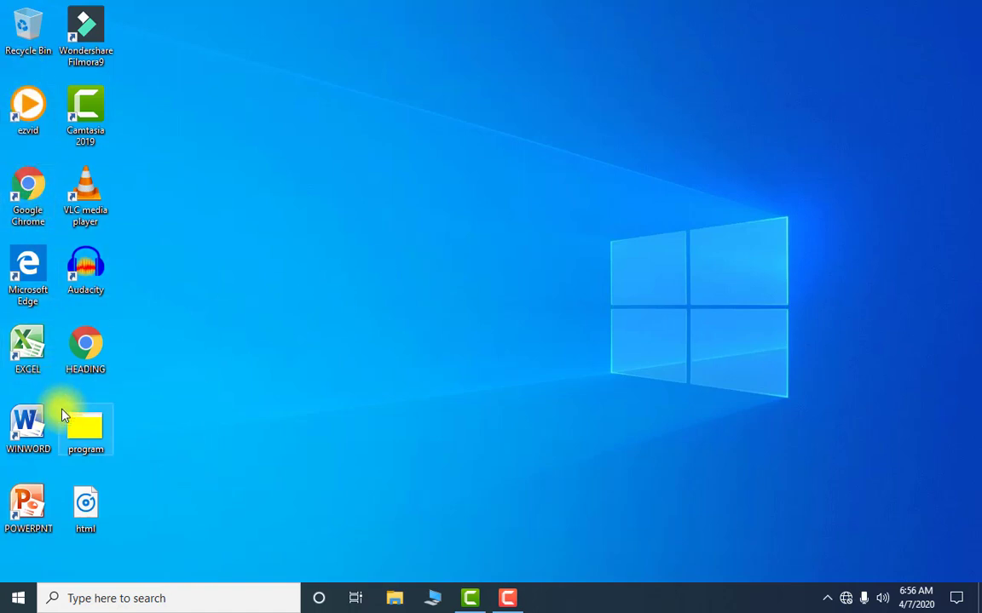
double_click(26, 417)
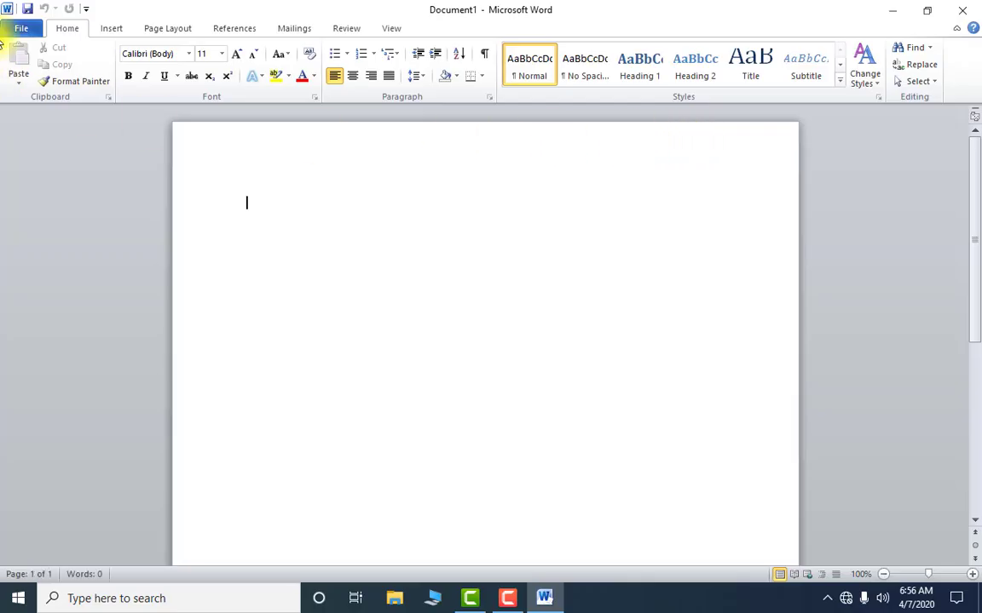
Open the saved document sam from the sameer folder on Local Disk (D:).
left_click(26, 38)
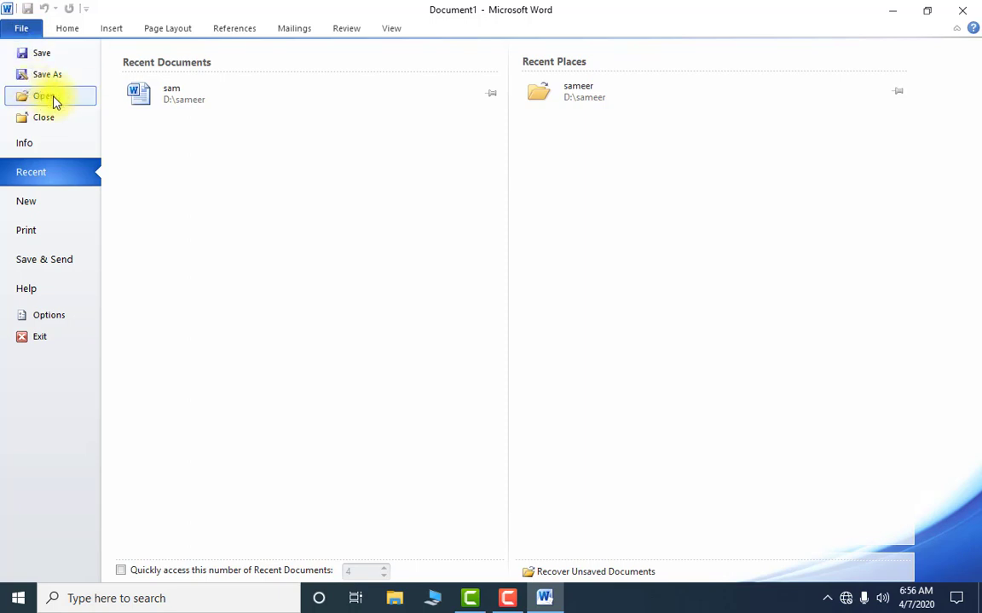
key("Escape")
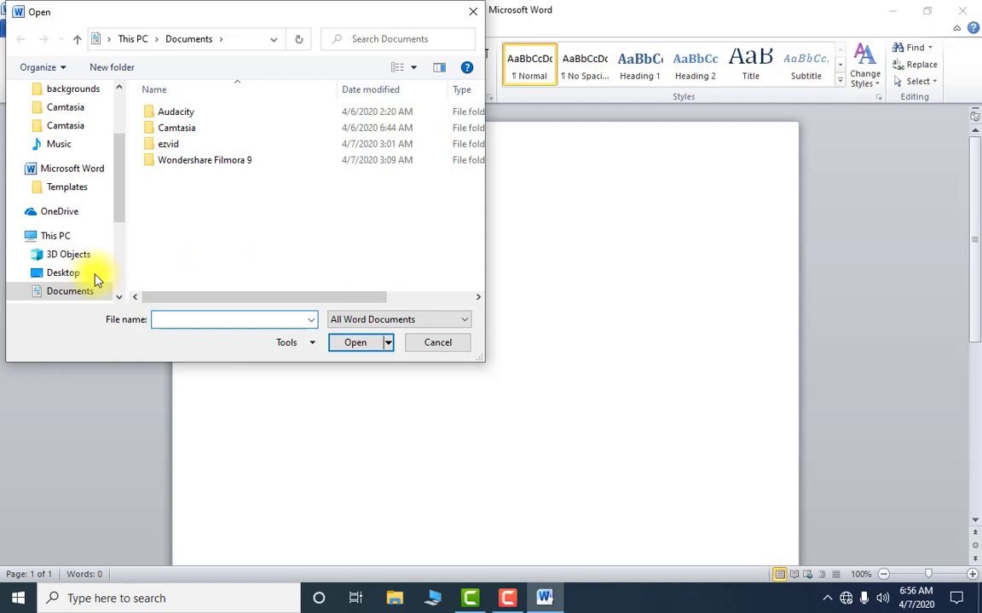
scroll(121, 213, "down", 3)
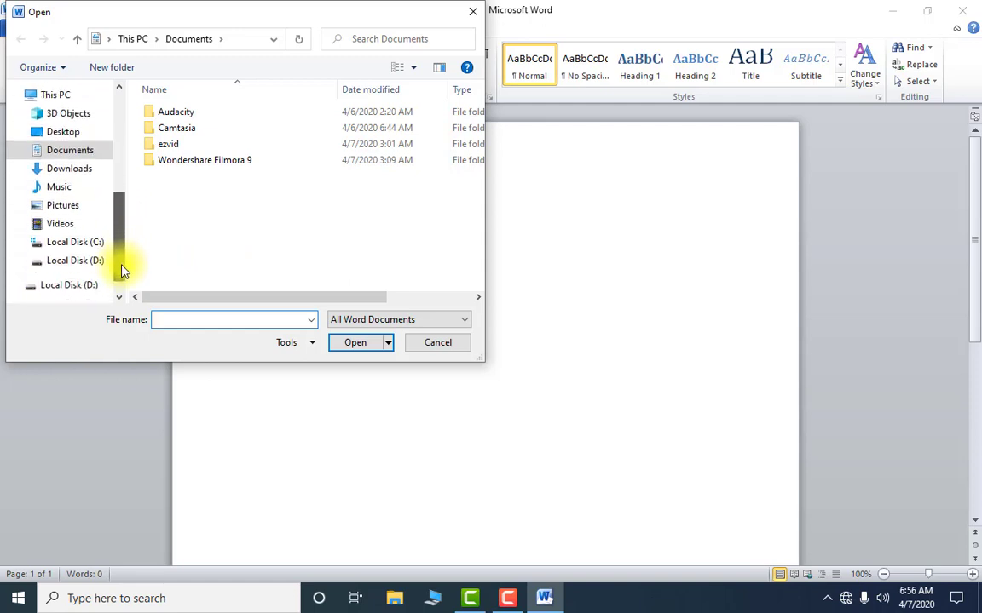
left_click(74, 238)
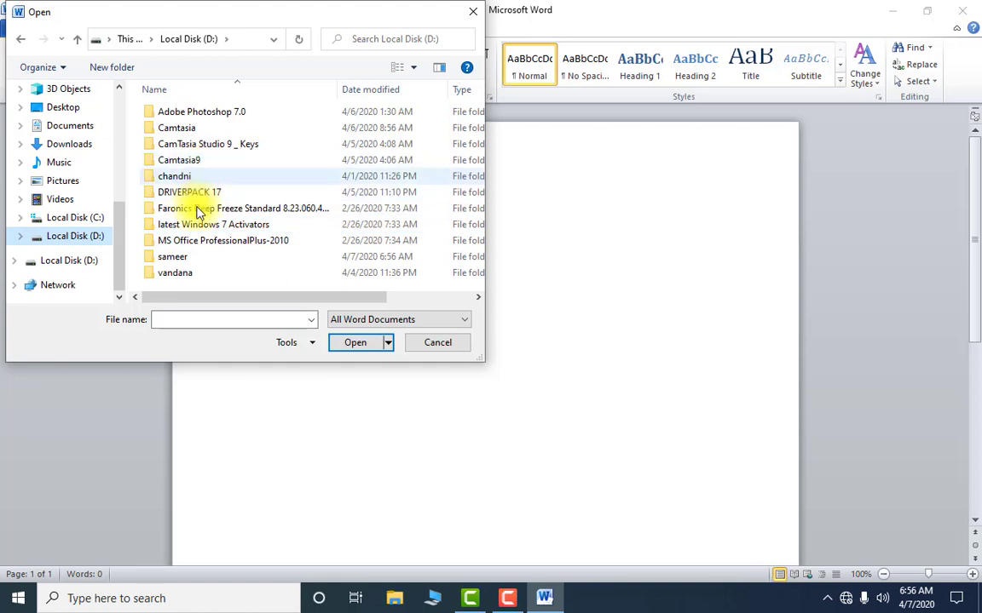
left_click(189, 258)
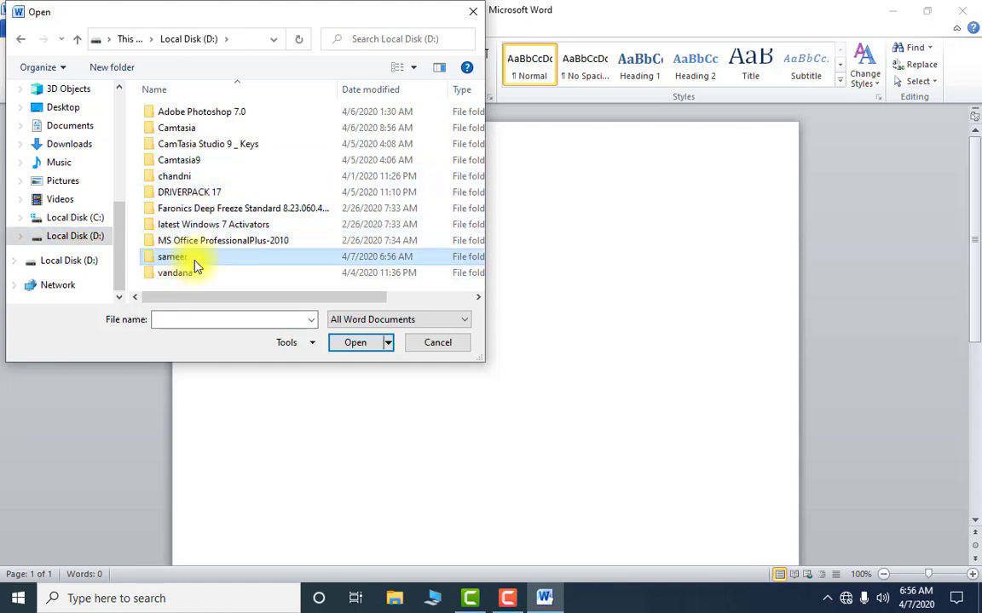
left_click(358, 346)
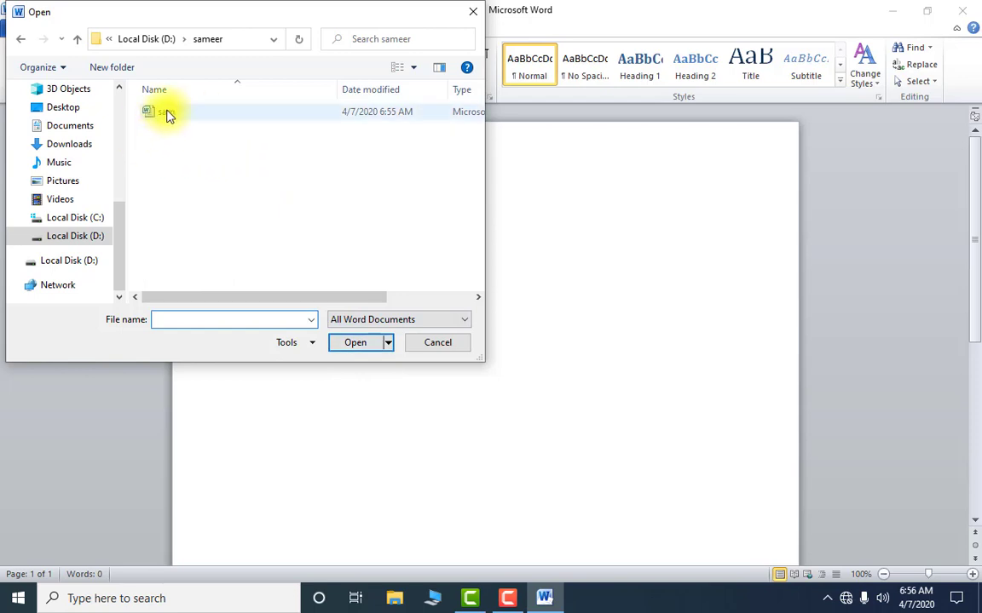
double_click(168, 115)
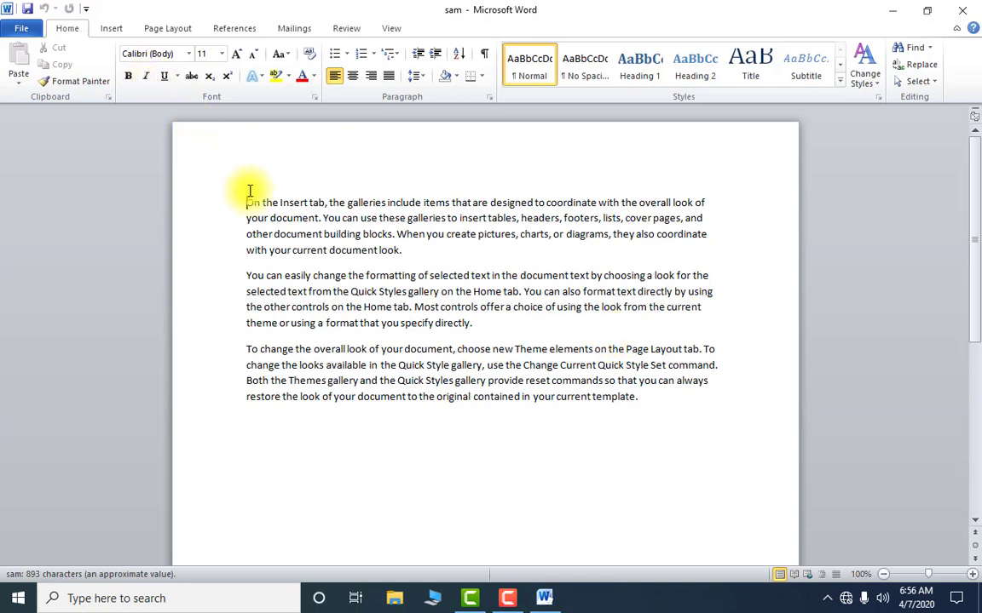
Save a copy of the sam document to the Desktop under the file name ram with Save As.
left_click(21, 28)
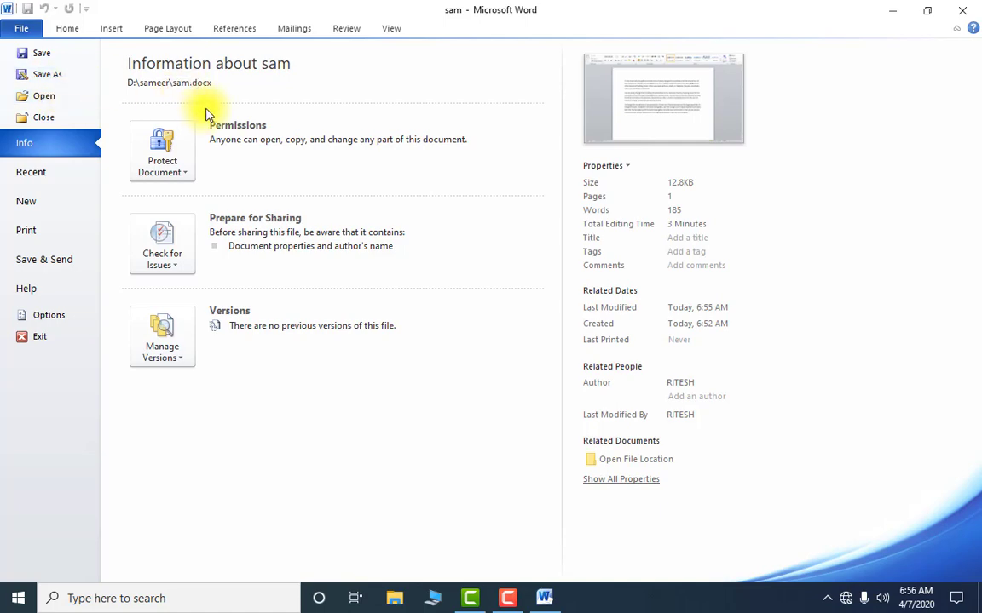
key("Escape")
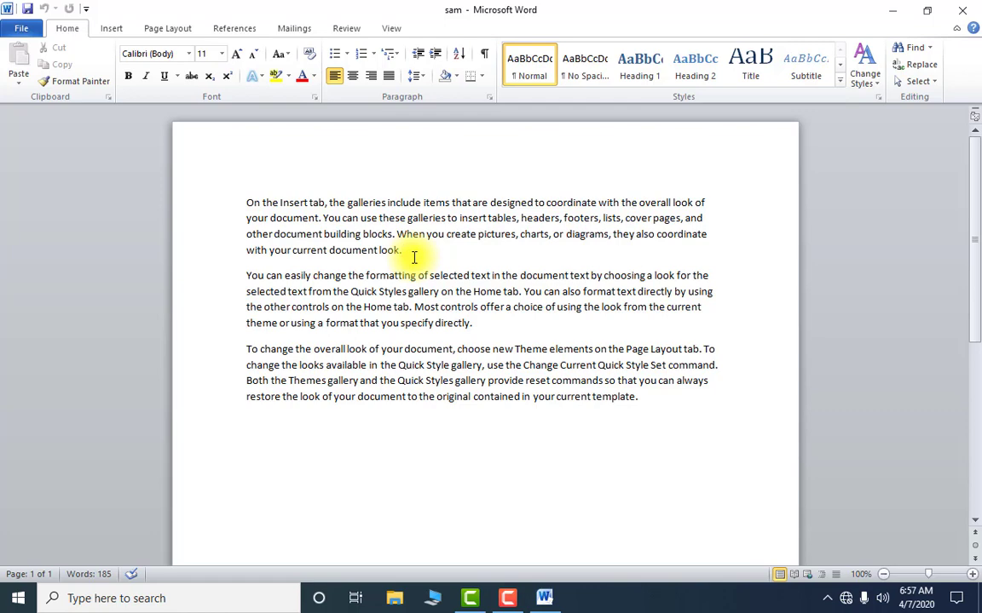
left_click(27, 27)
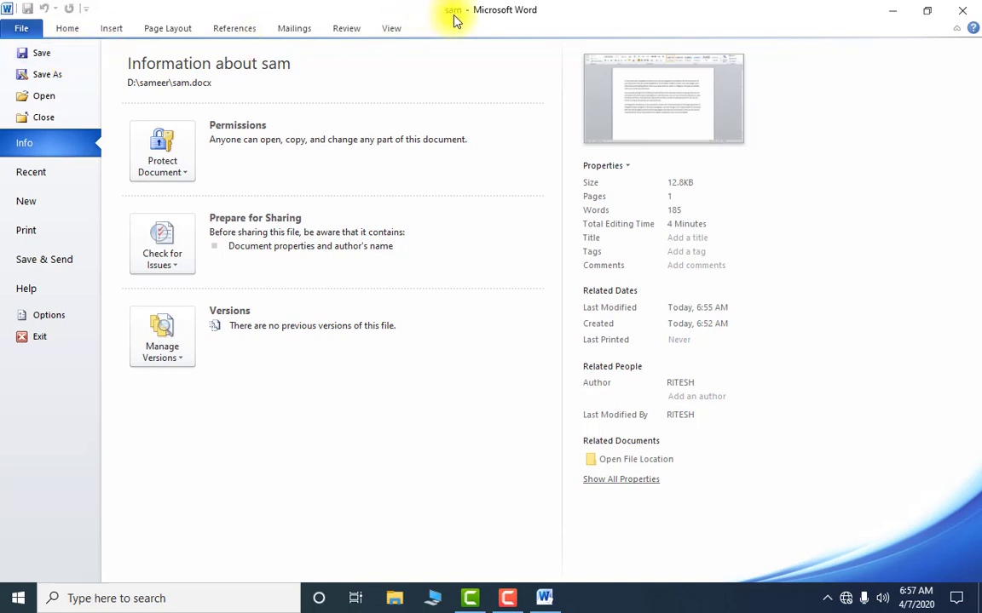
left_click(42, 77)
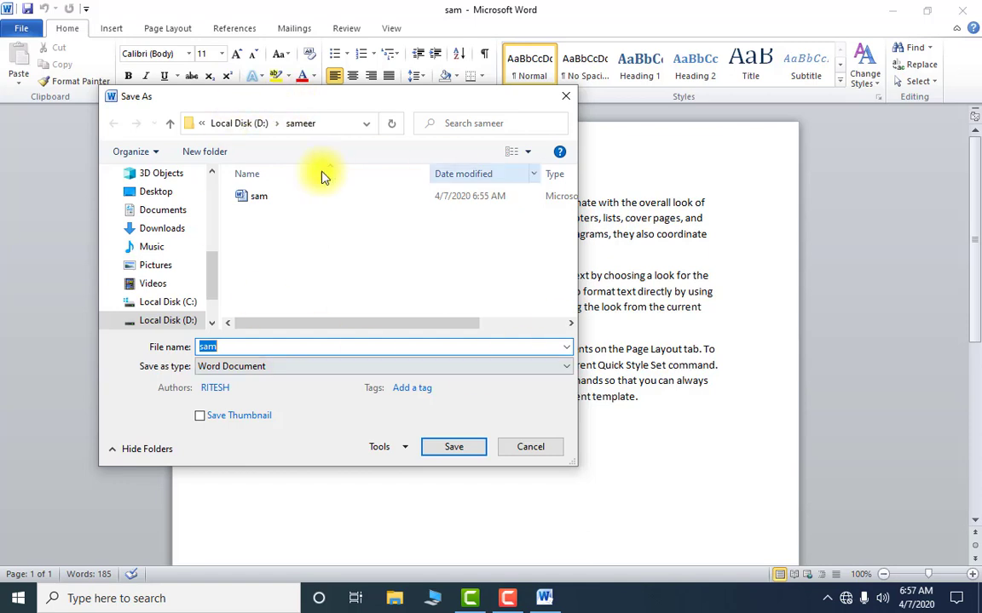
left_click_drag(213, 271, 212, 180)
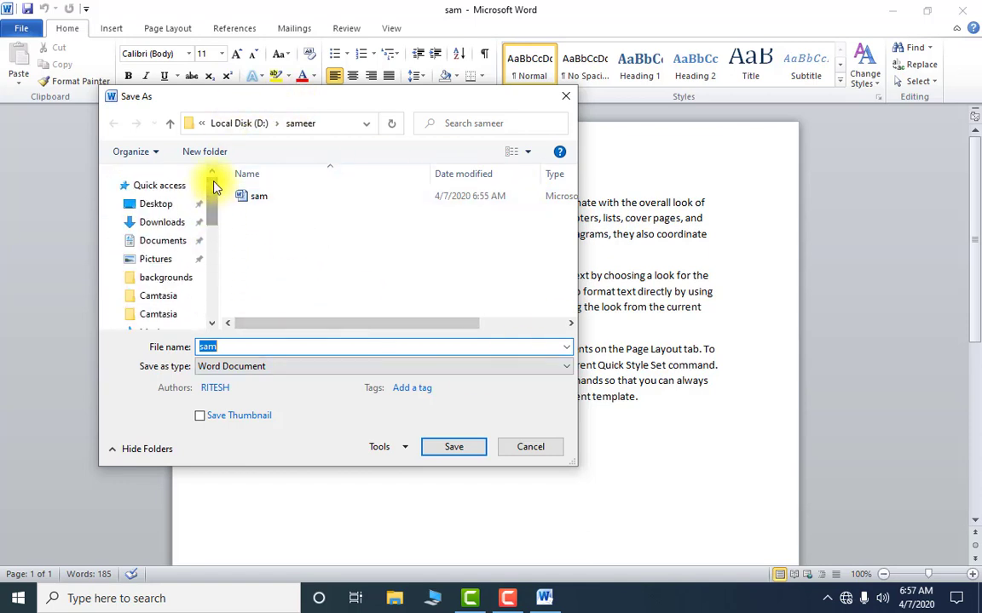
left_click(155, 211)
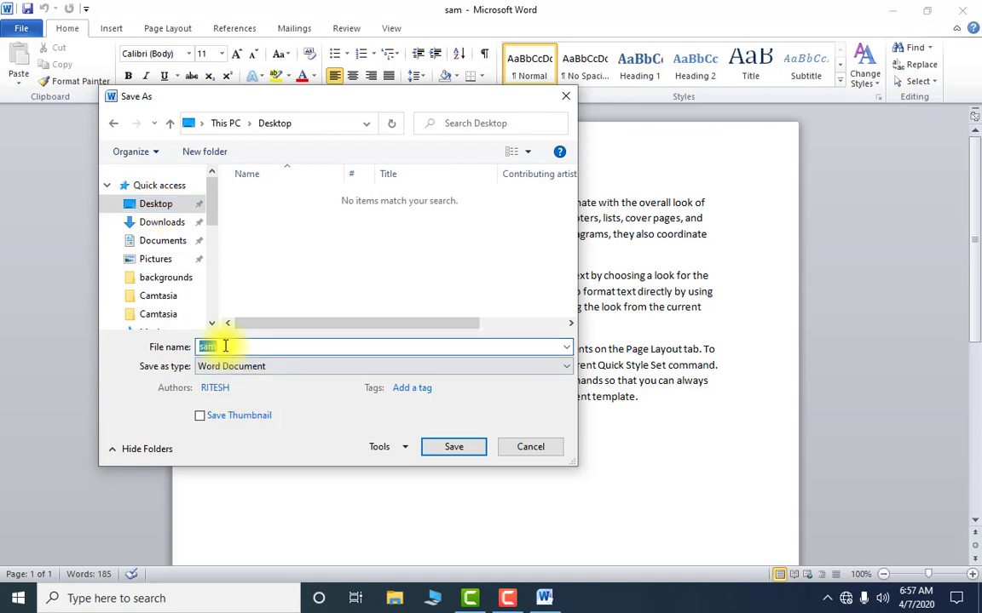
type("ra")
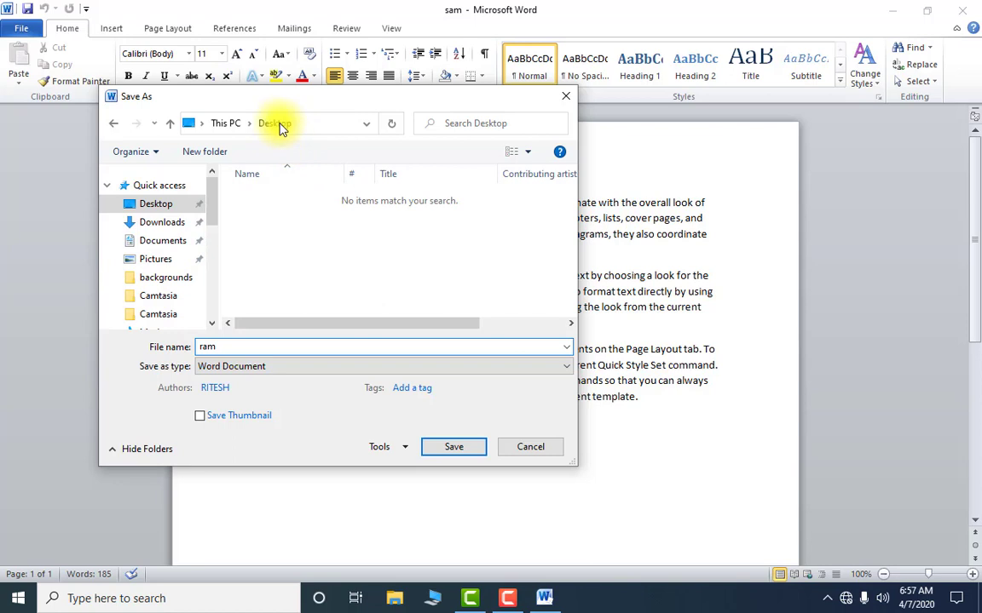
left_click(465, 451)
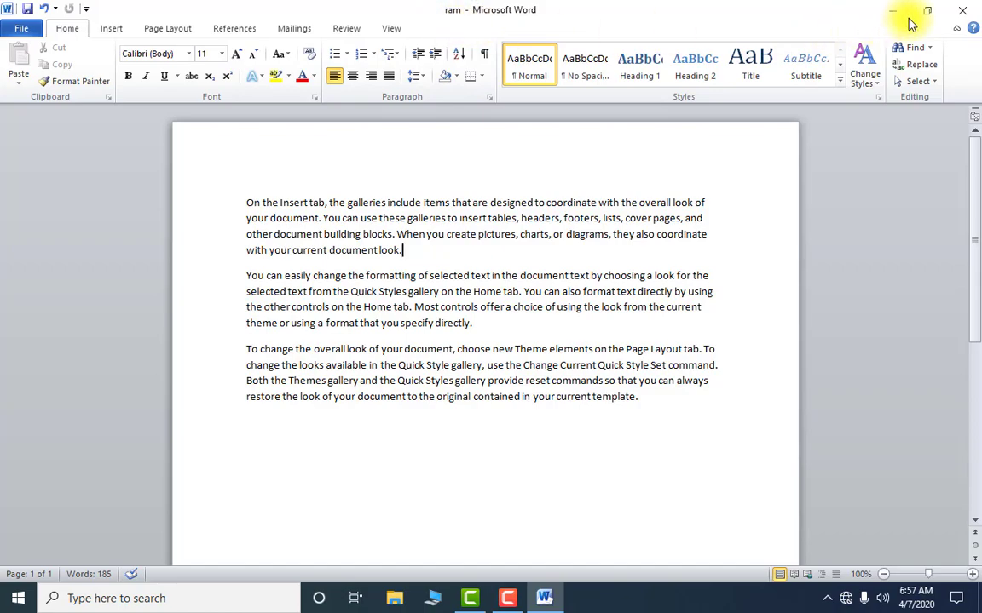
Close Word and open the ram document from the desktop.
left_click(958, 15)
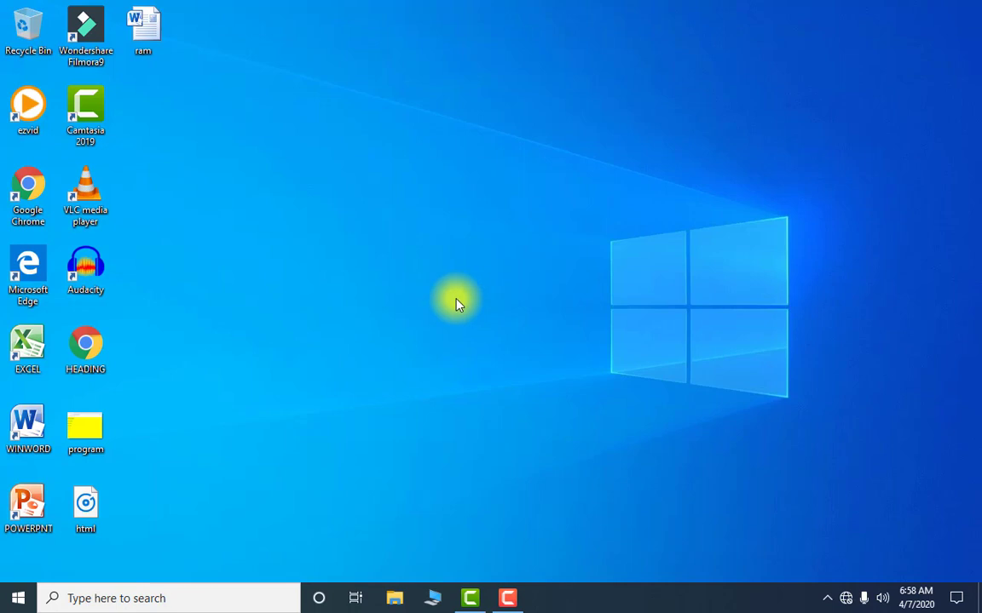
mouse_move(149, 36)
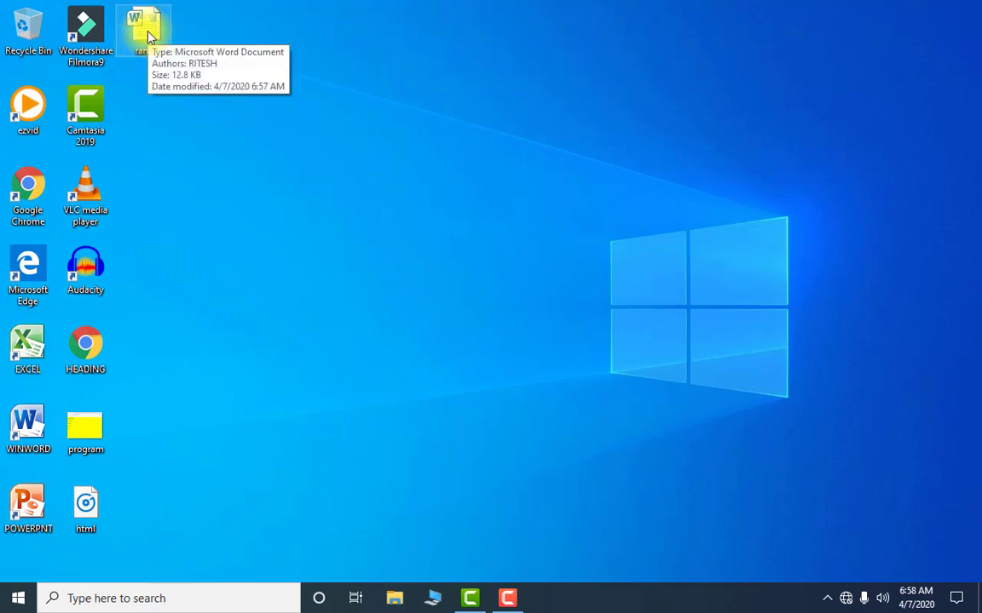
double_click(149, 36)
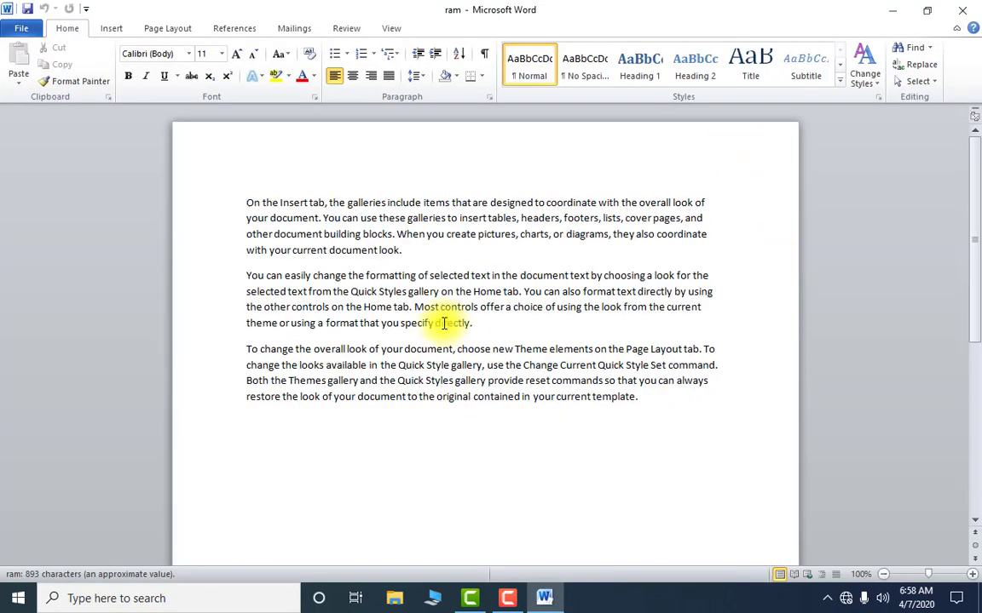
Close the ram document while keeping Word running.
left_click(20, 30)
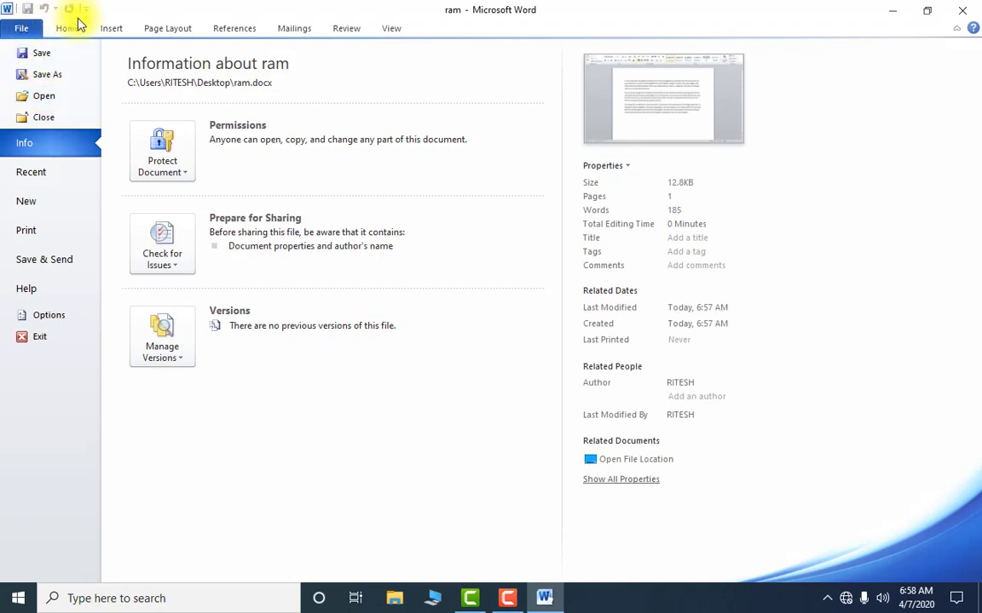
key("Escape")
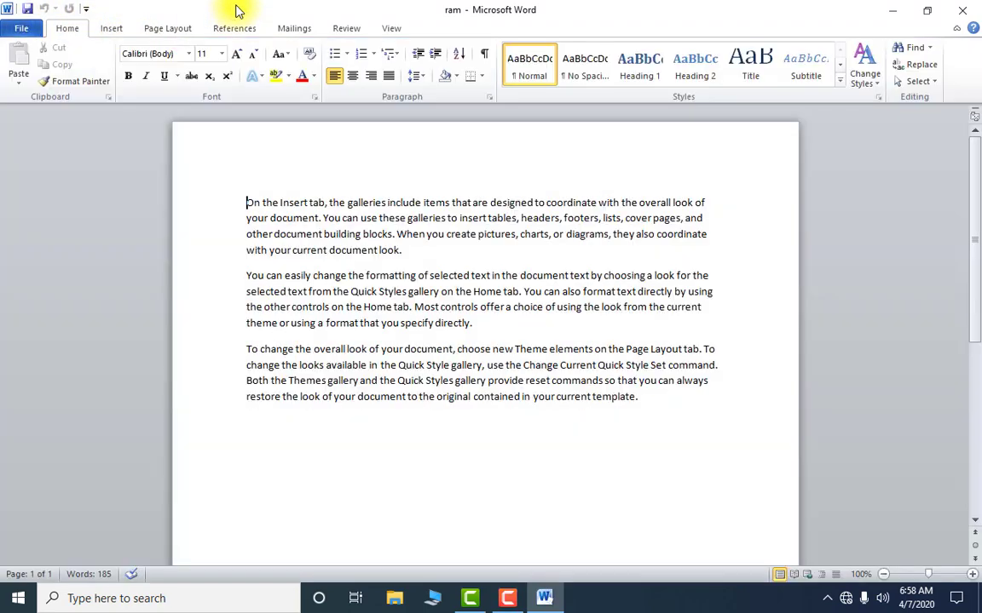
left_click(20, 29)
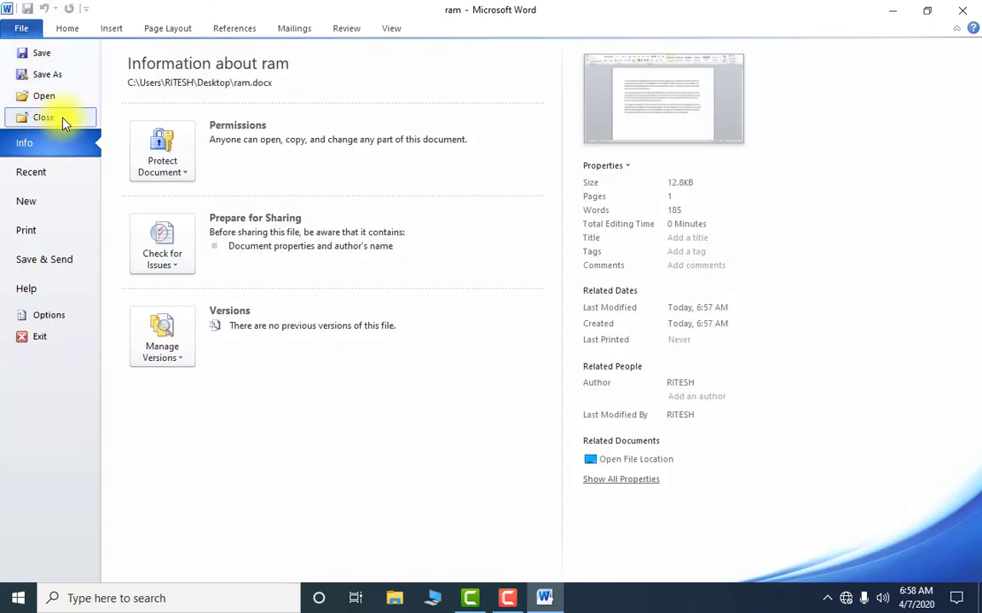
key("Escape")
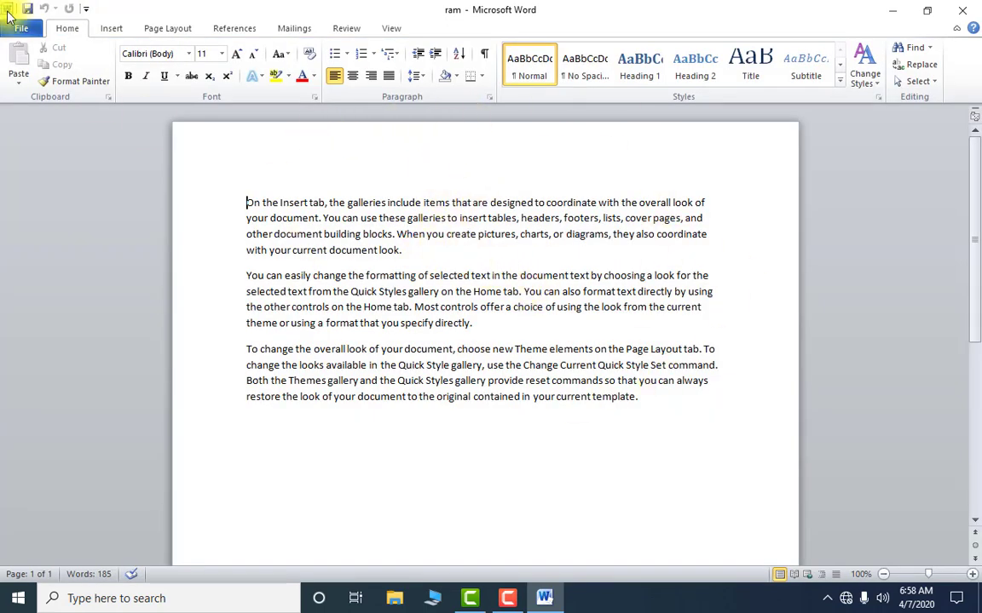
left_click(20, 28)
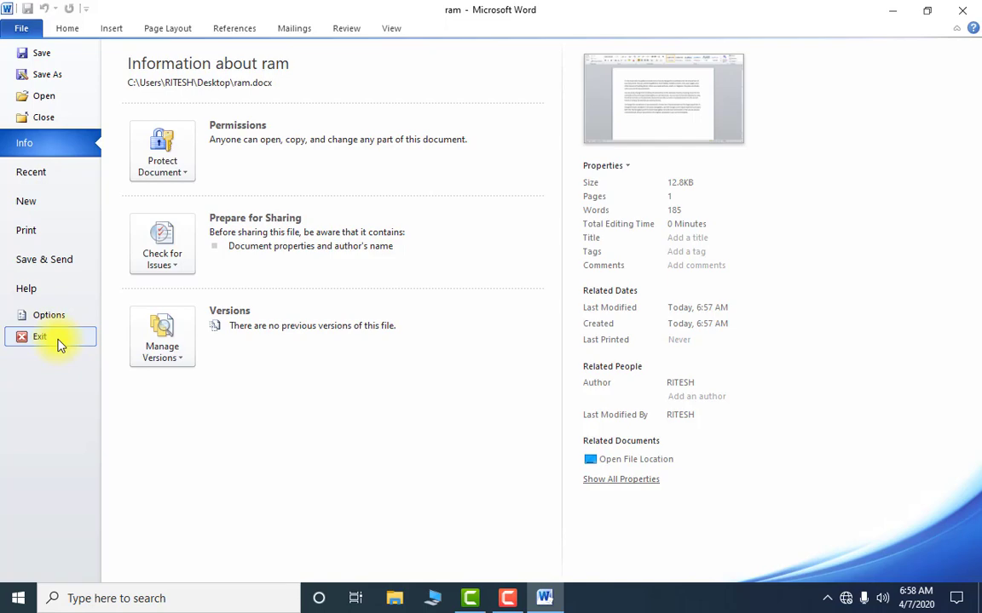
left_click(45, 119)
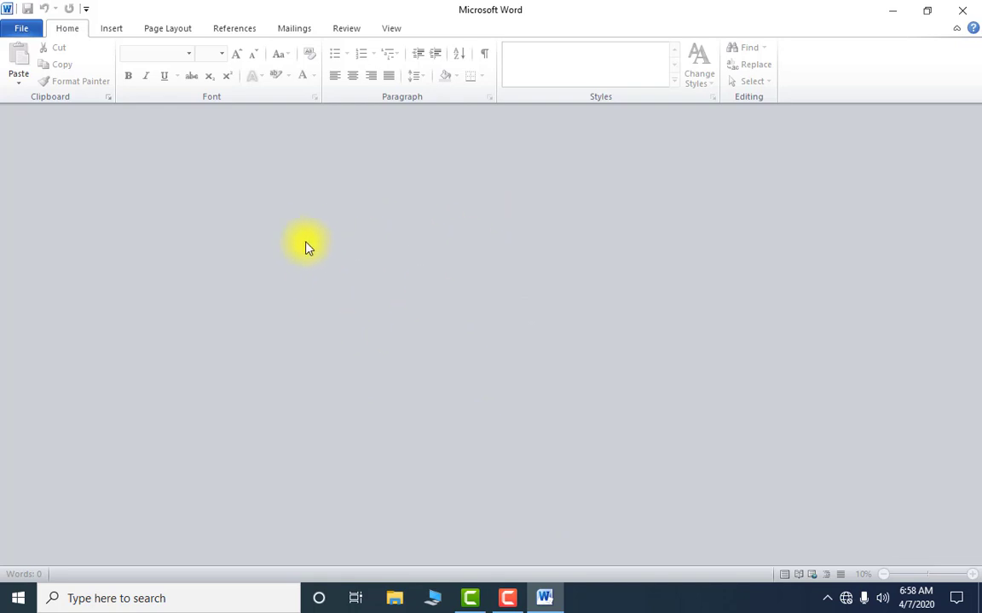
Reopen ram and open sam from the recent documents.
left_click(17, 28)
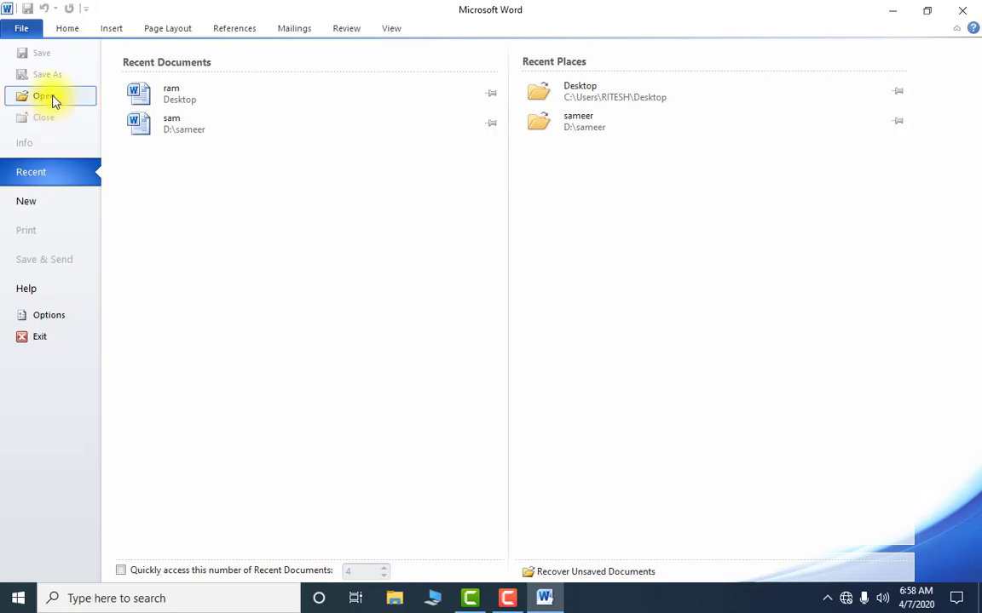
left_click(204, 96)
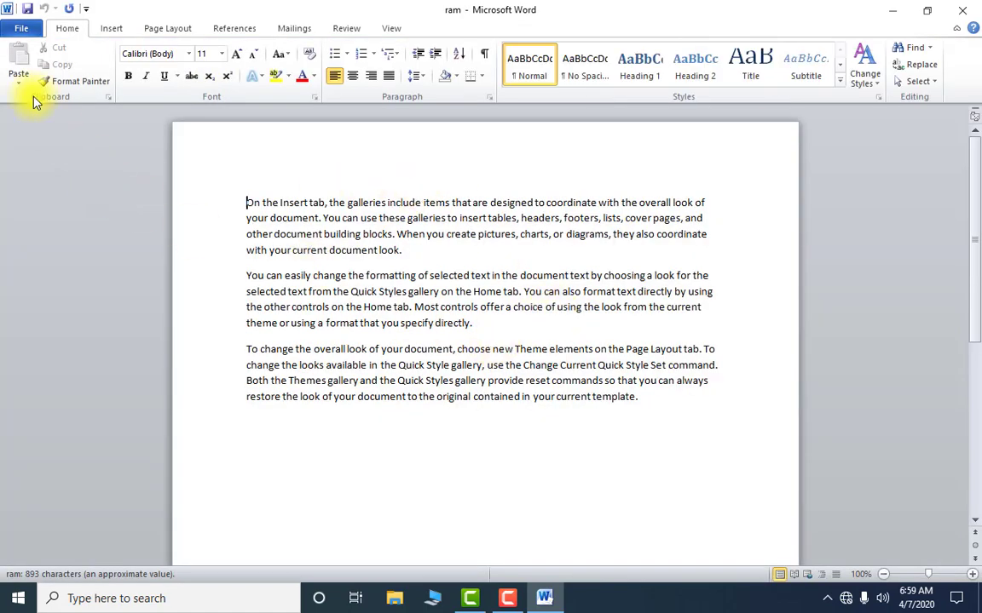
left_click(20, 28)
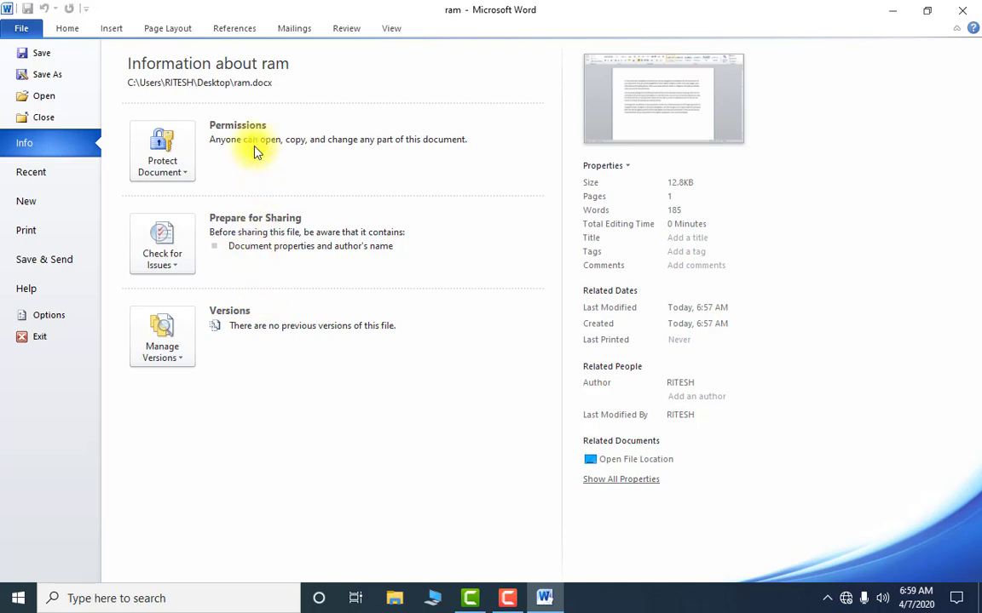
left_click(36, 175)
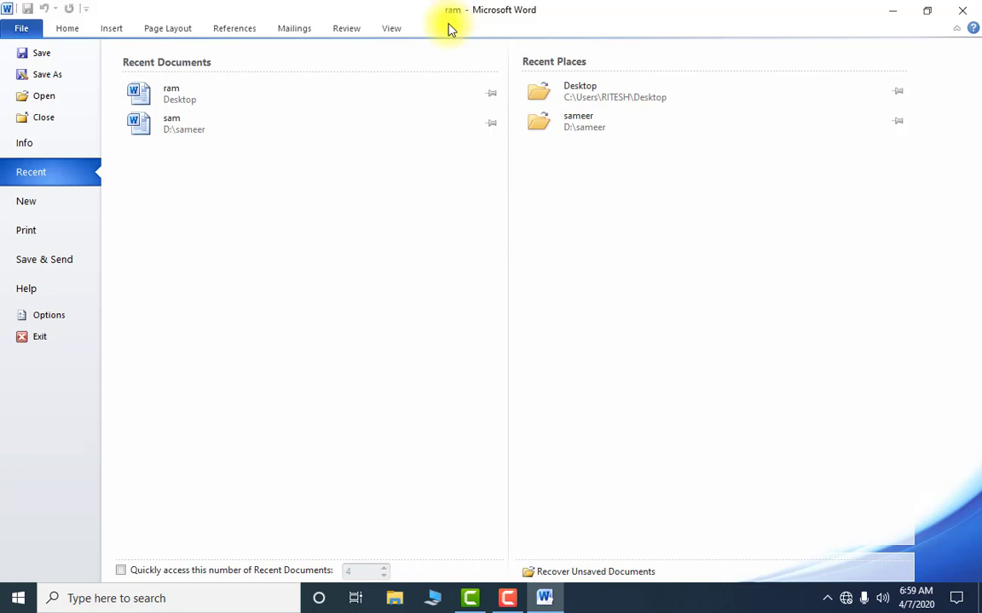
left_click(187, 126)
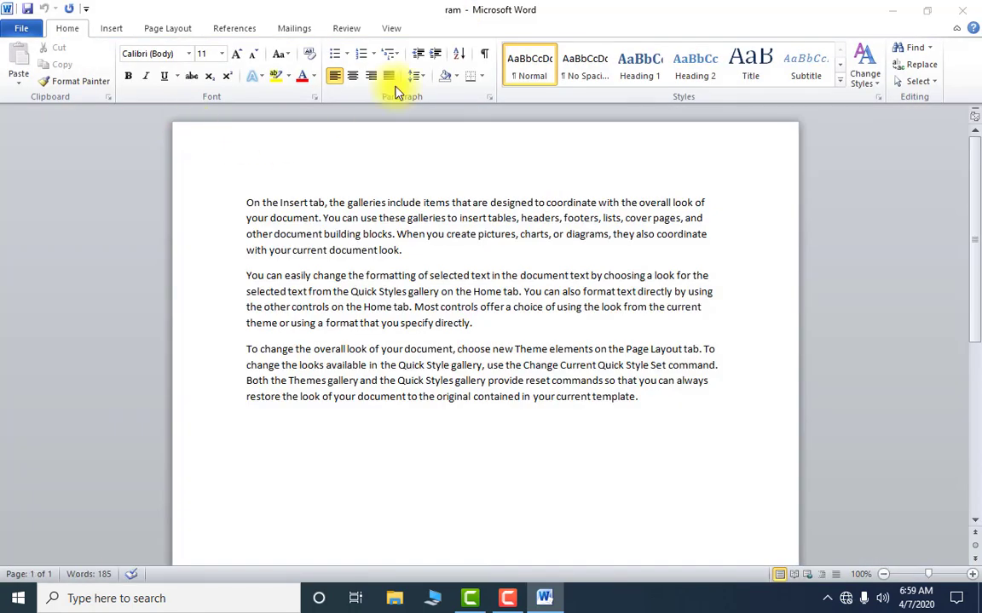
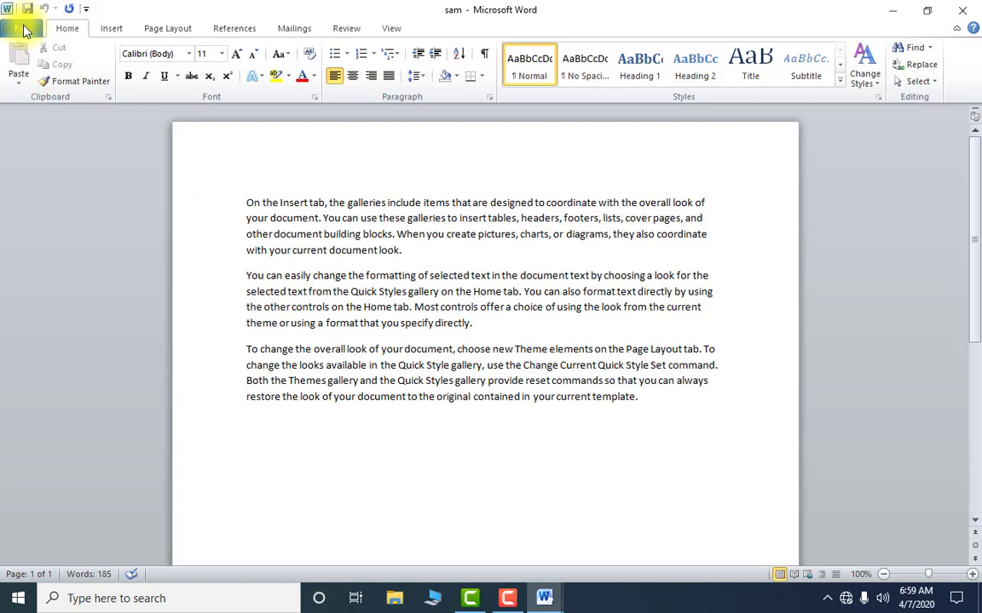
Create a new blank document from the available templates.
left_click(23, 29)
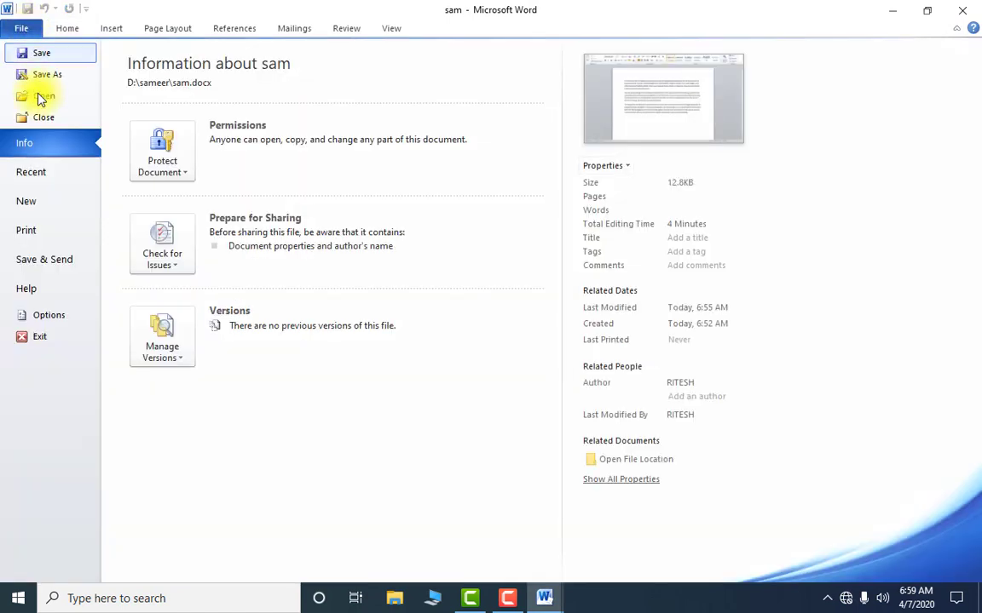
left_click(34, 201)
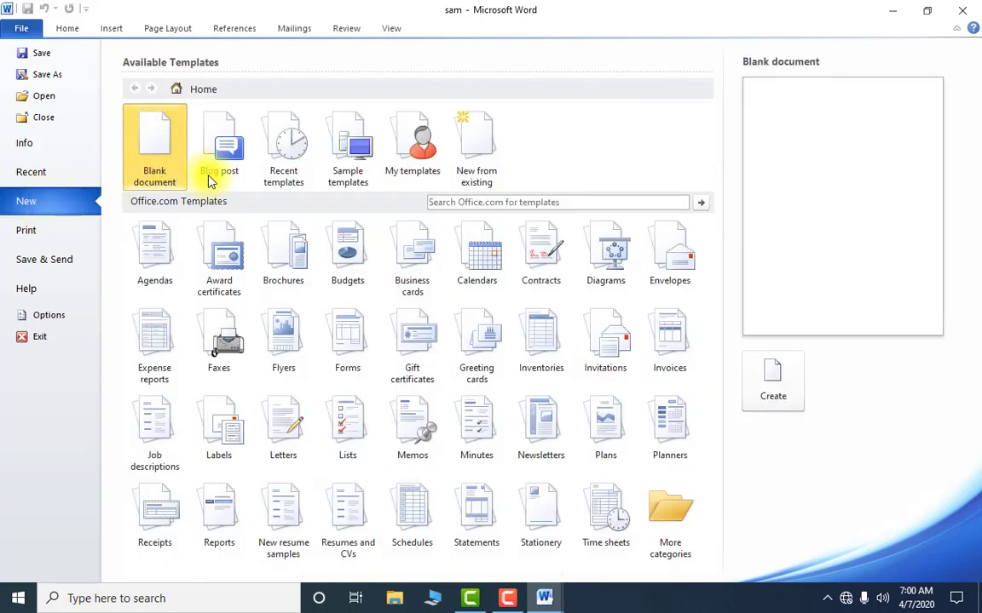
left_click(786, 393)
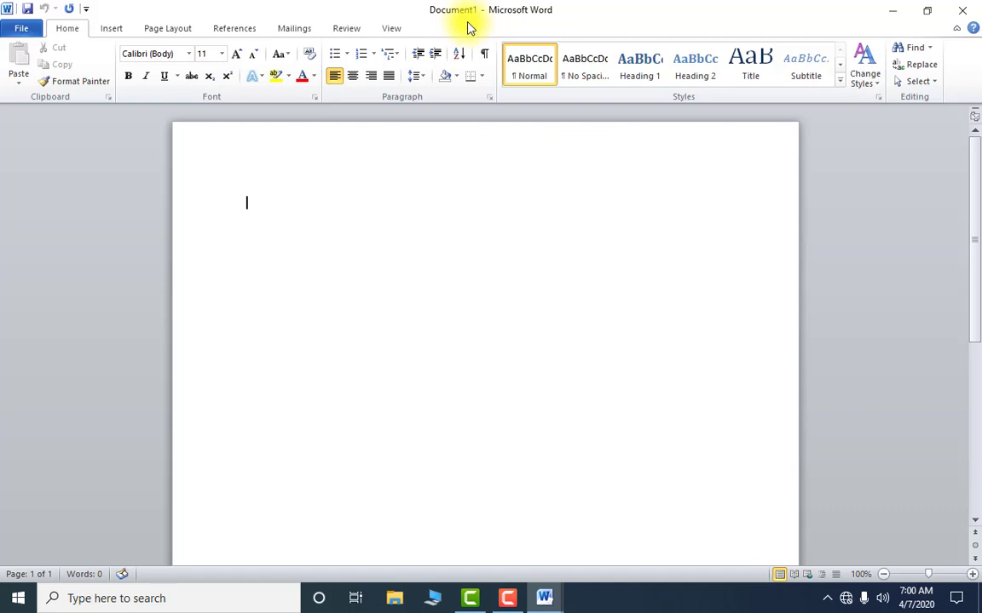
View the blank document's print preview and return to the sam document through the recent documents.
left_click(19, 29)
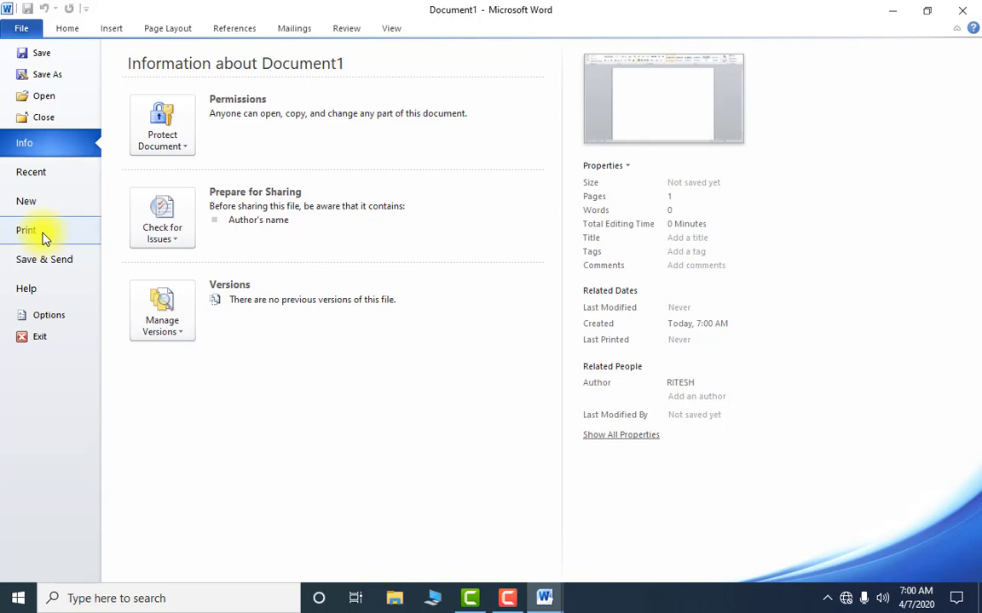
left_click(26, 234)
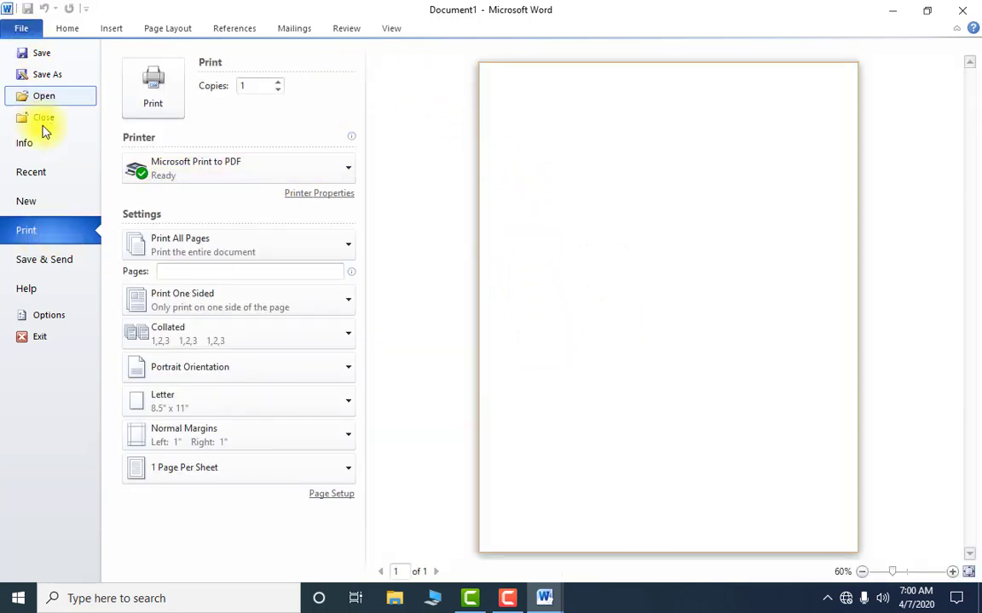
left_click(49, 174)
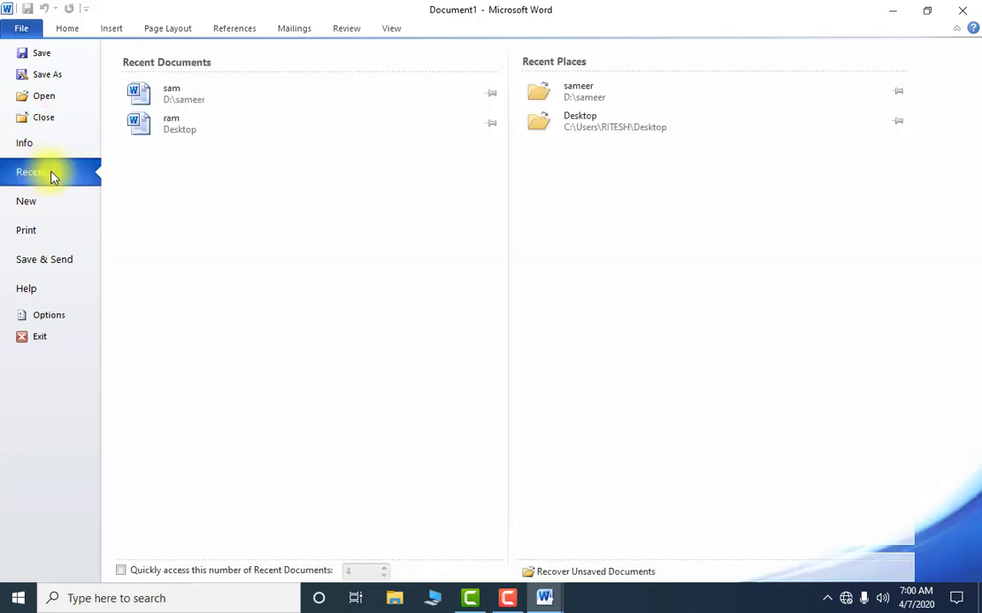
left_click(222, 100)
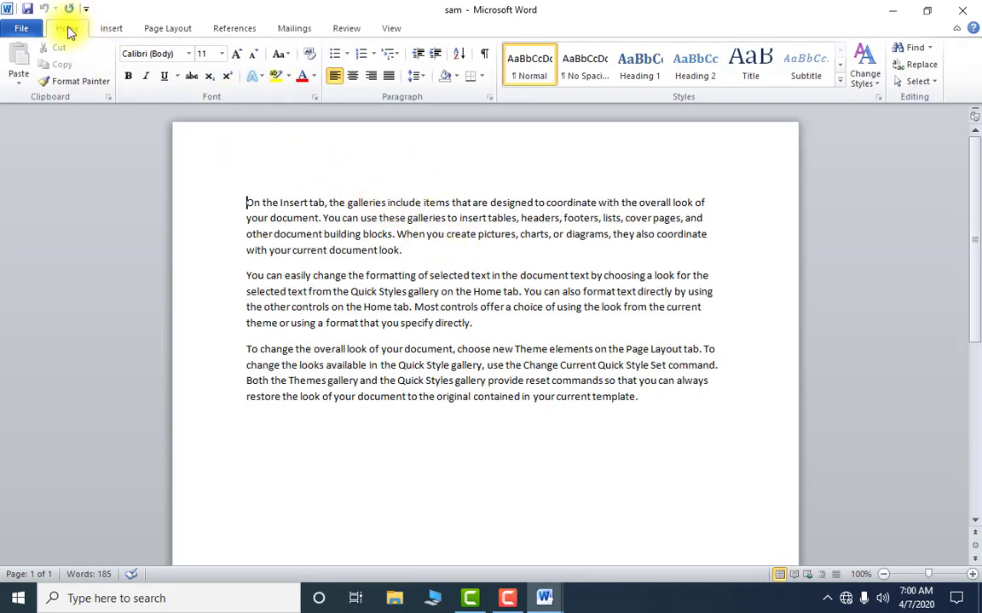
Examine the print preview, print settings and available printers for the sam document.
left_click(26, 31)
left_click(26, 232)
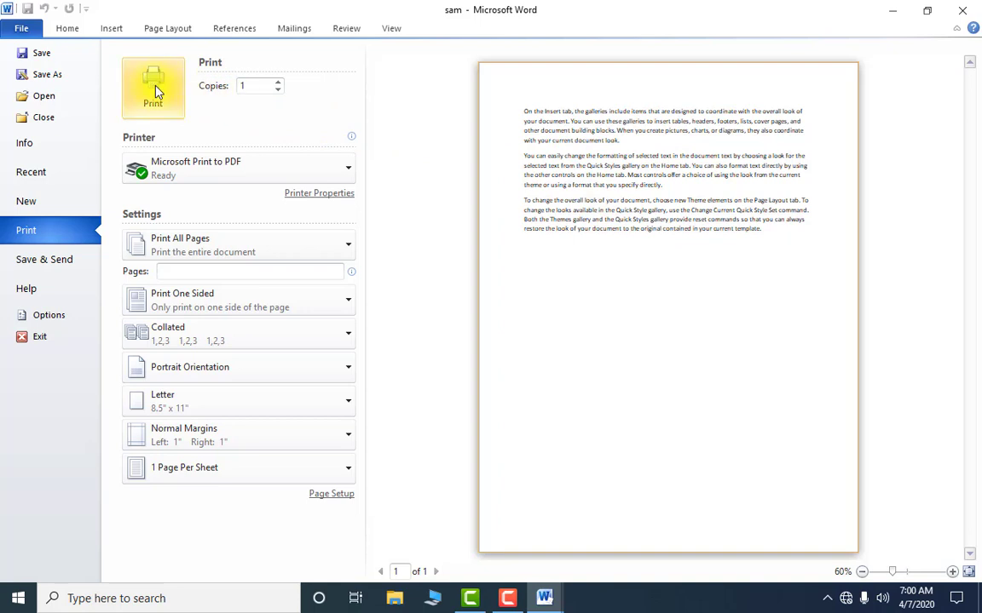
left_click(227, 178)
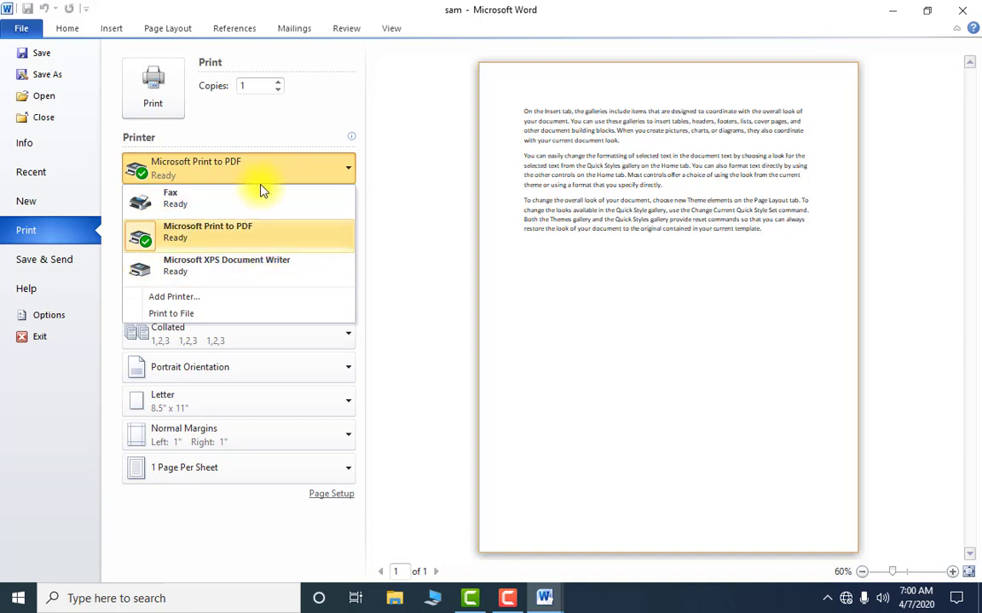
left_click(268, 119)
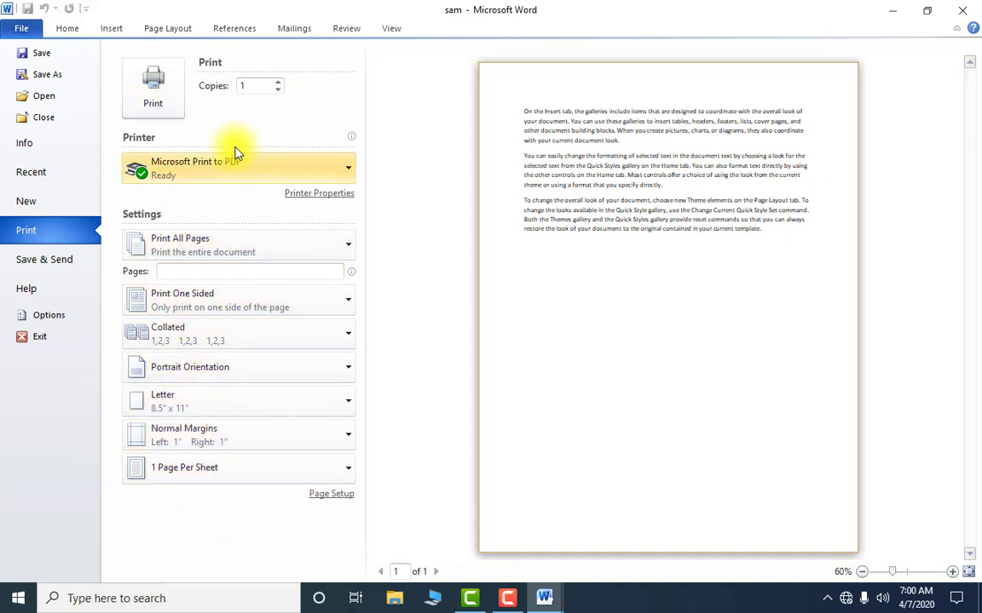
left_click(174, 30)
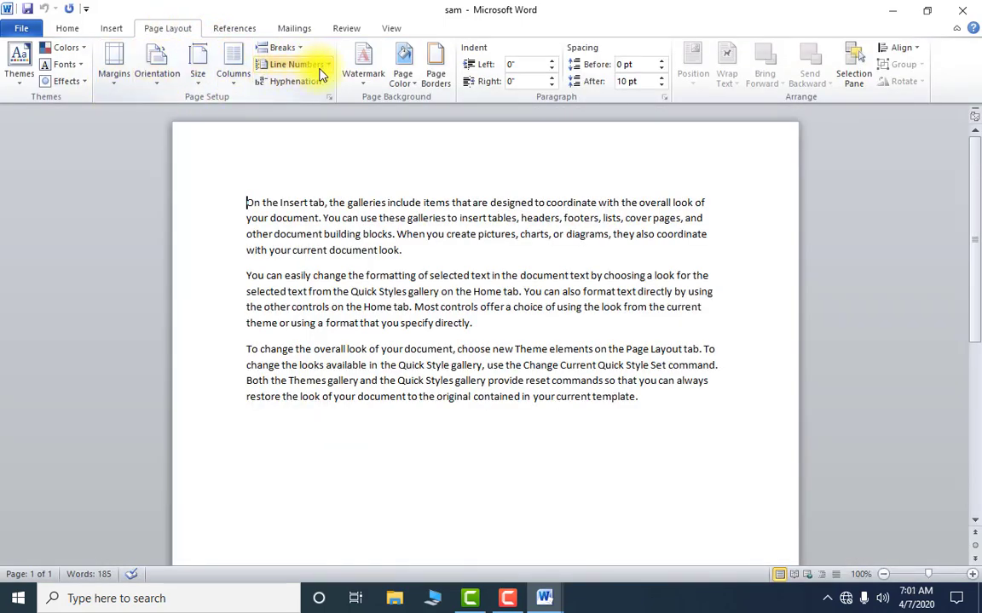
left_click(31, 28)
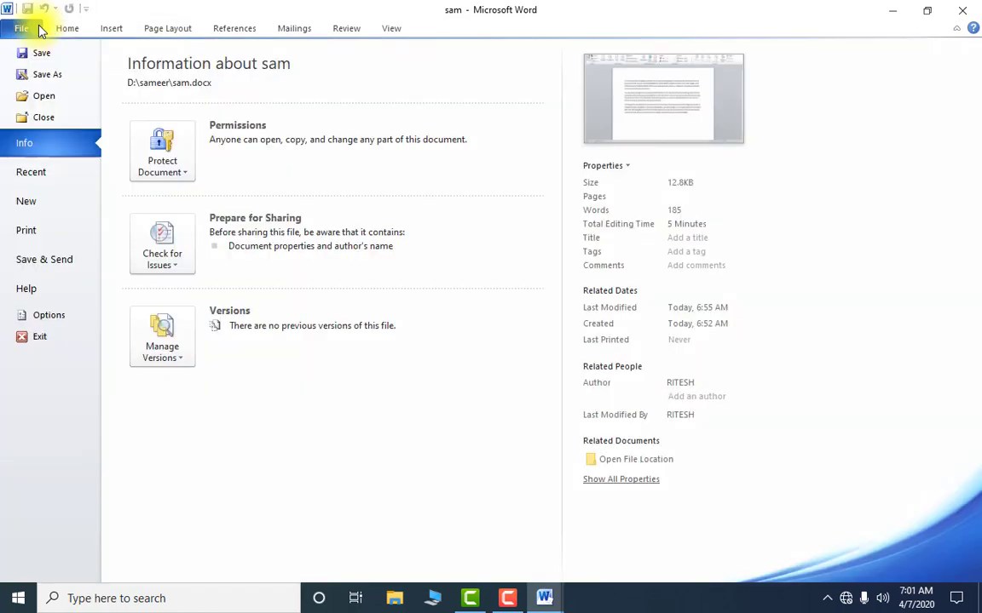
View the Save & Send choices for the sam document and the Office help and product information.
left_click(34, 260)
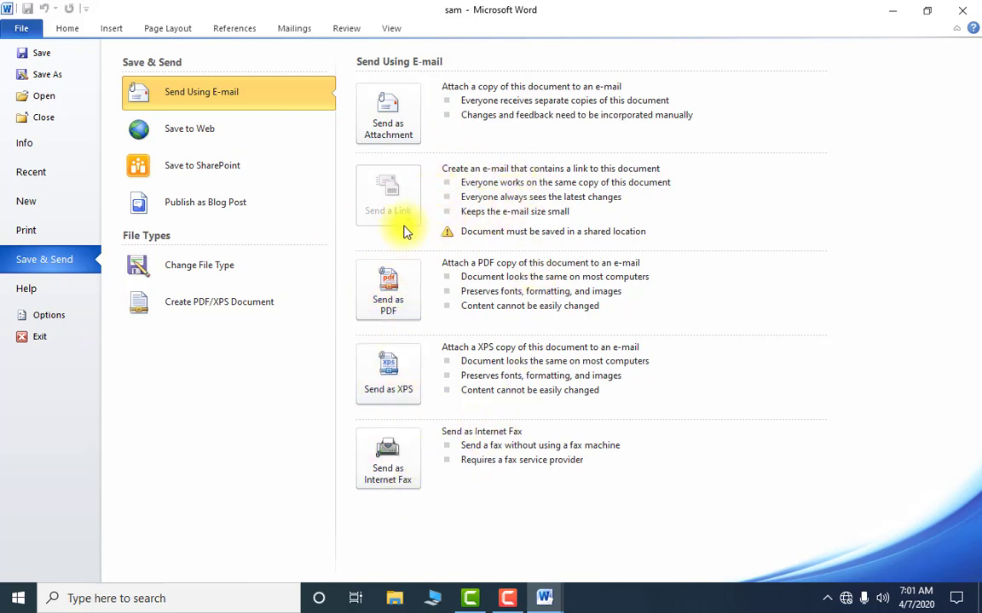
left_click(38, 289)
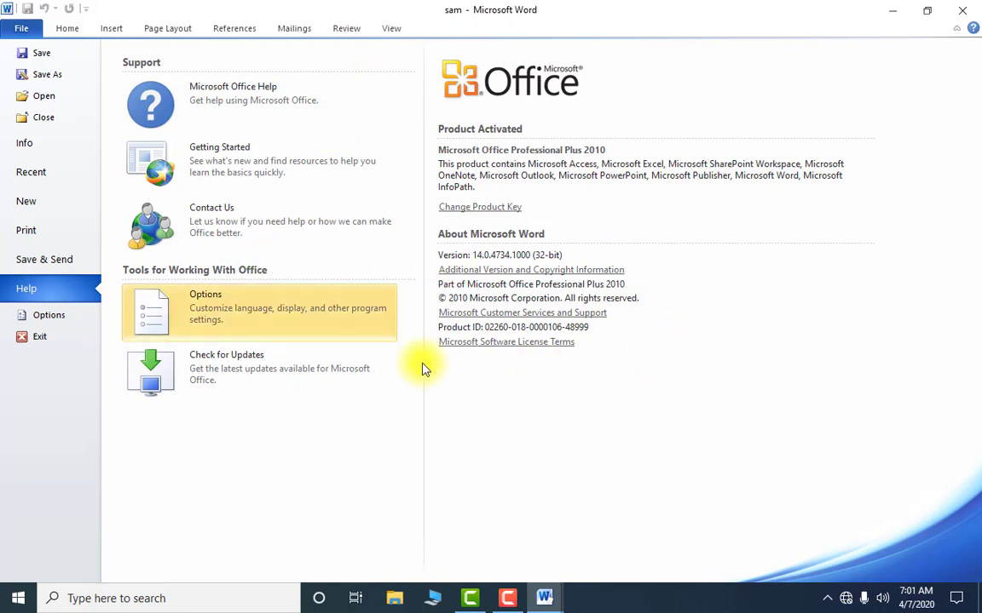
Examine the general Word options, including the user initials, and dismiss them without saving.
left_click(46, 315)
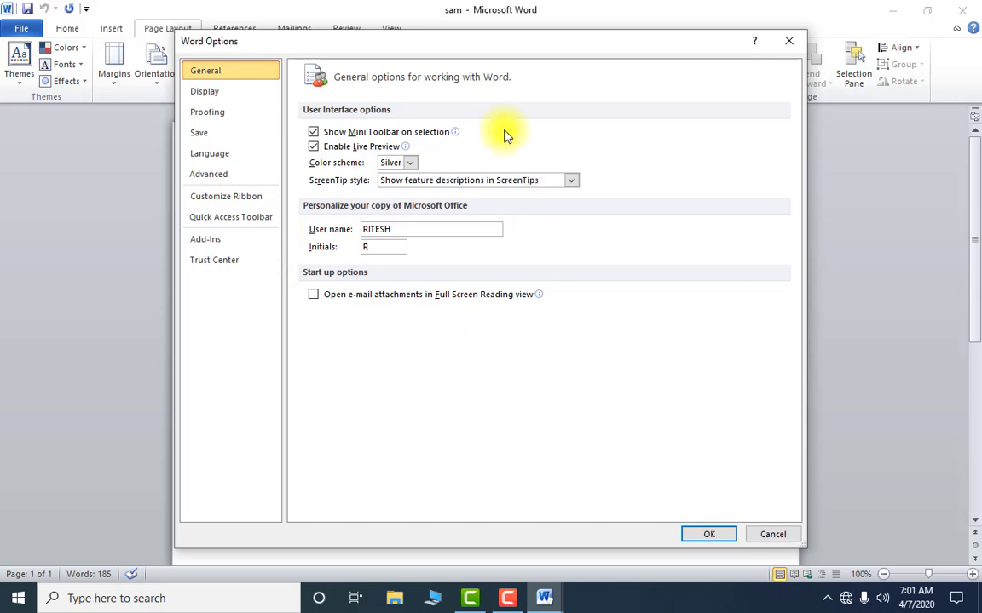
left_click(366, 248)
key("BackSpace")
type("R")
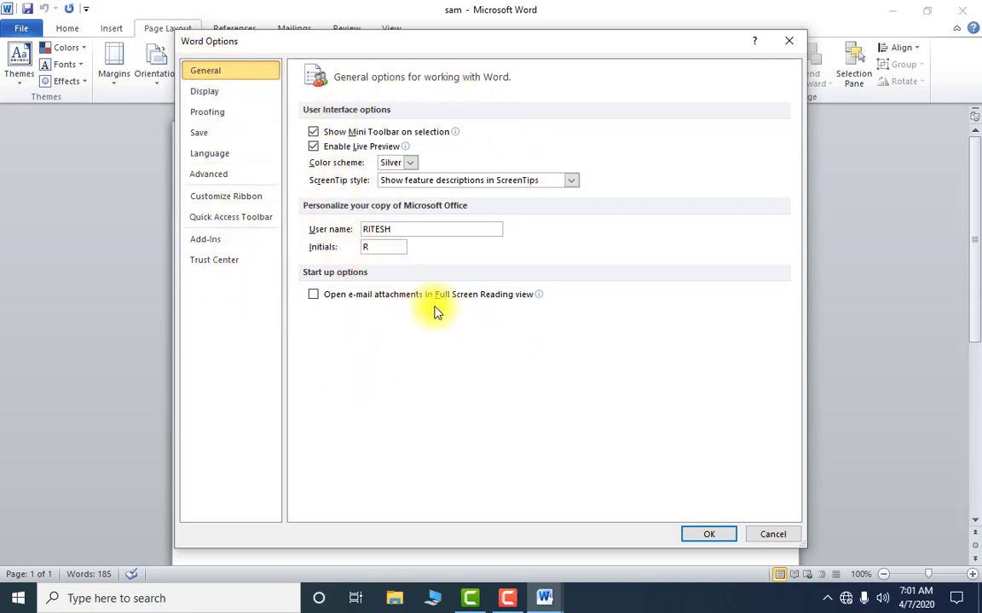
left_click(771, 535)
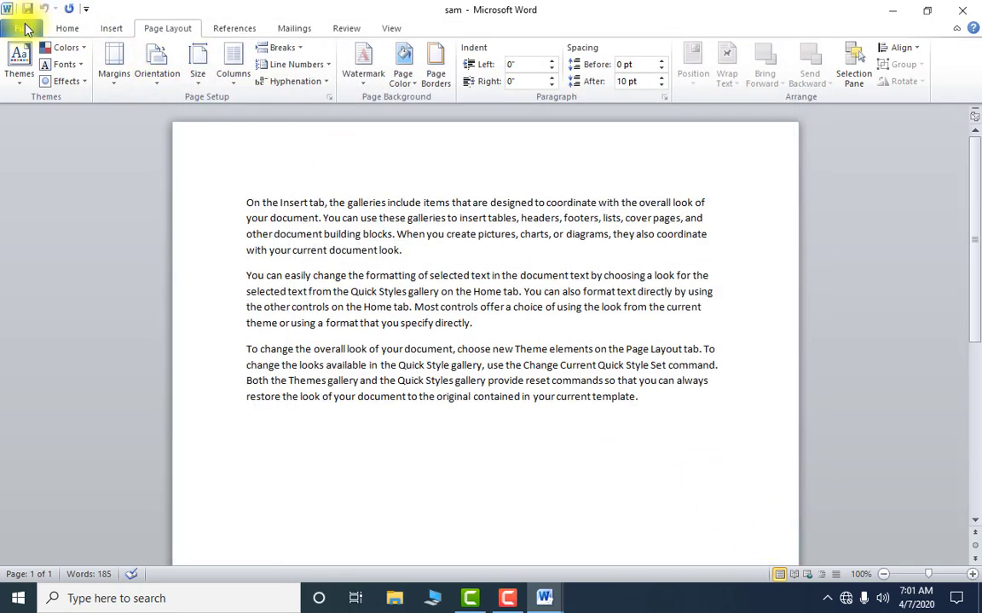
Exit Word completely from the sam document.
left_click(24, 28)
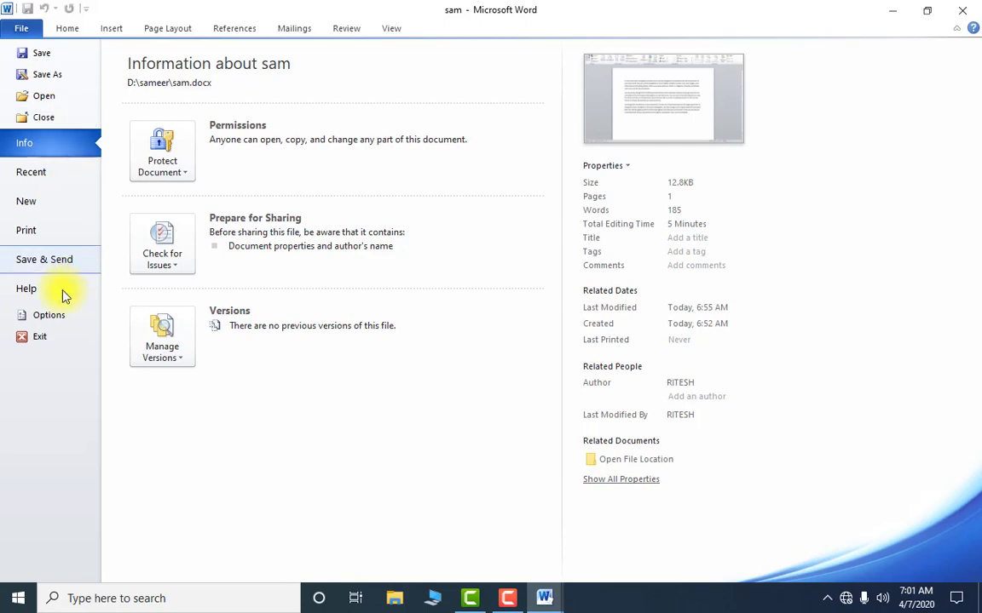
left_click(54, 341)
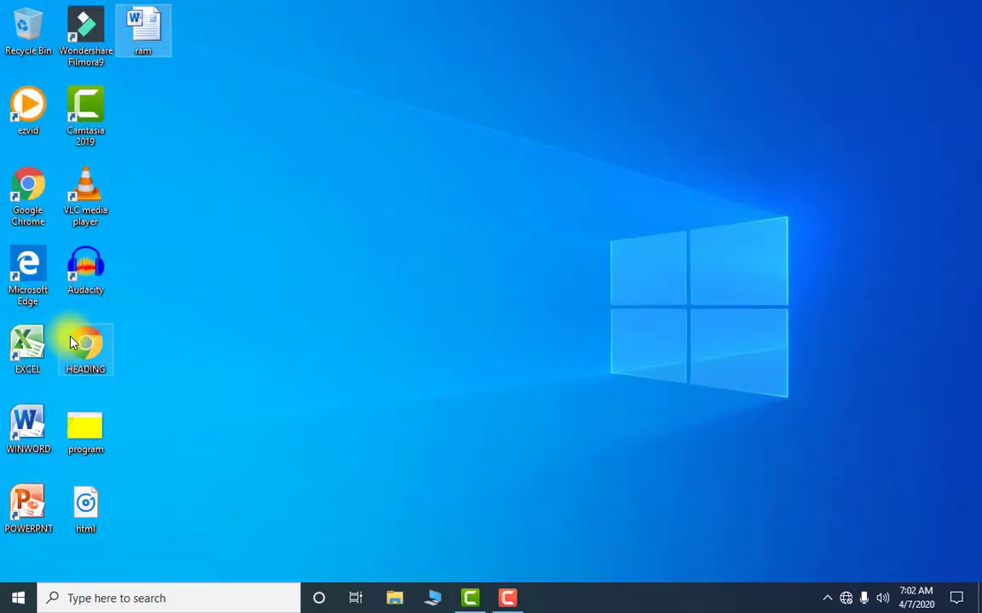